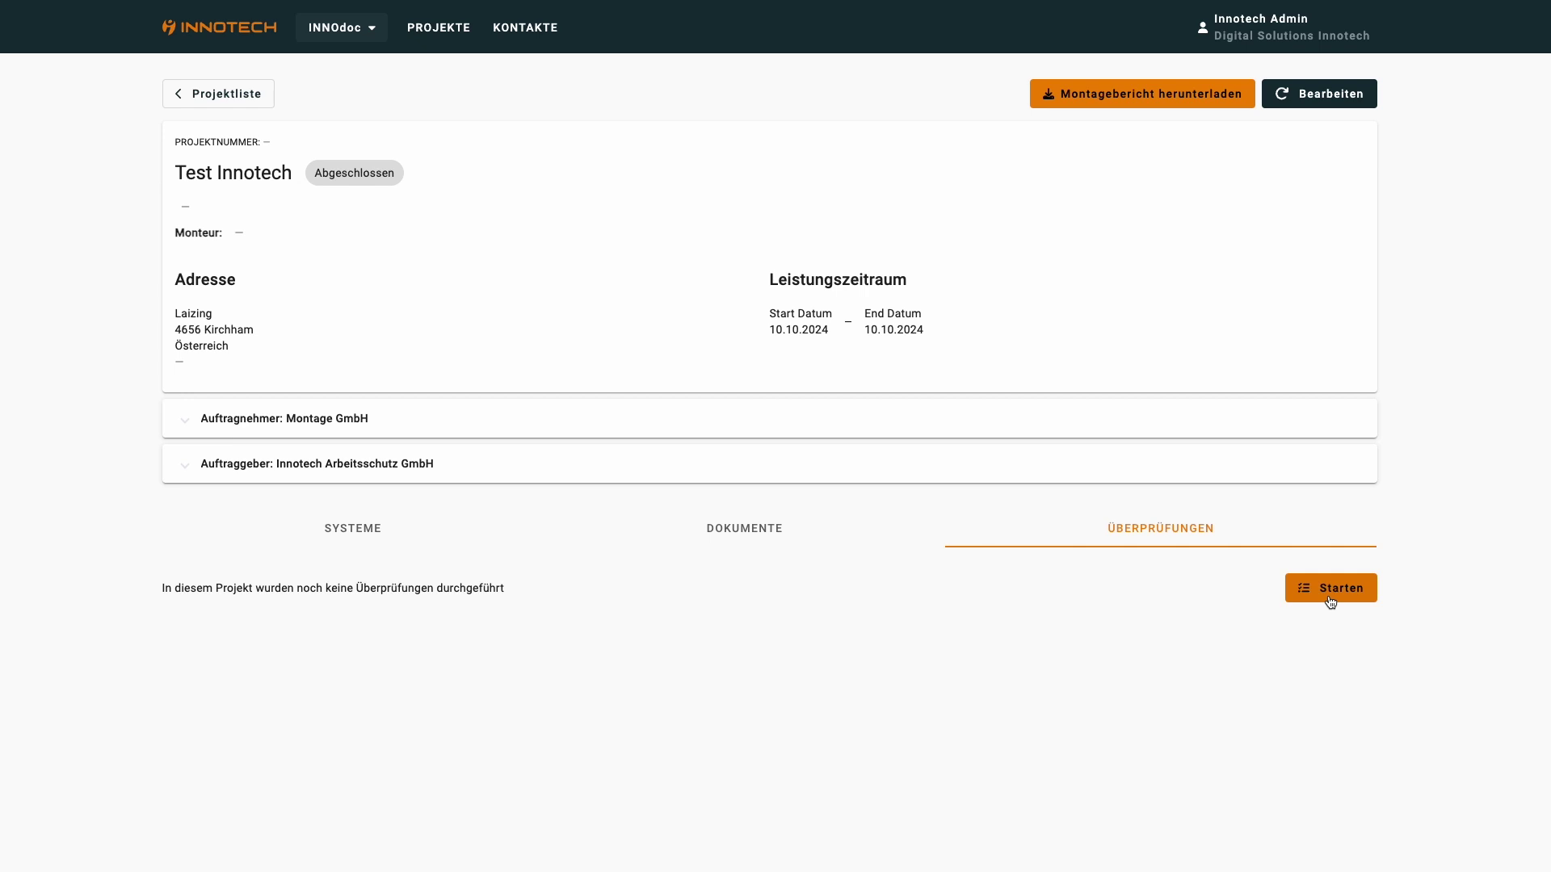
- Start a new inspection of the project and open the Dokumentation group of Seilsystem AIO All in one 1
left_click(1330, 589)
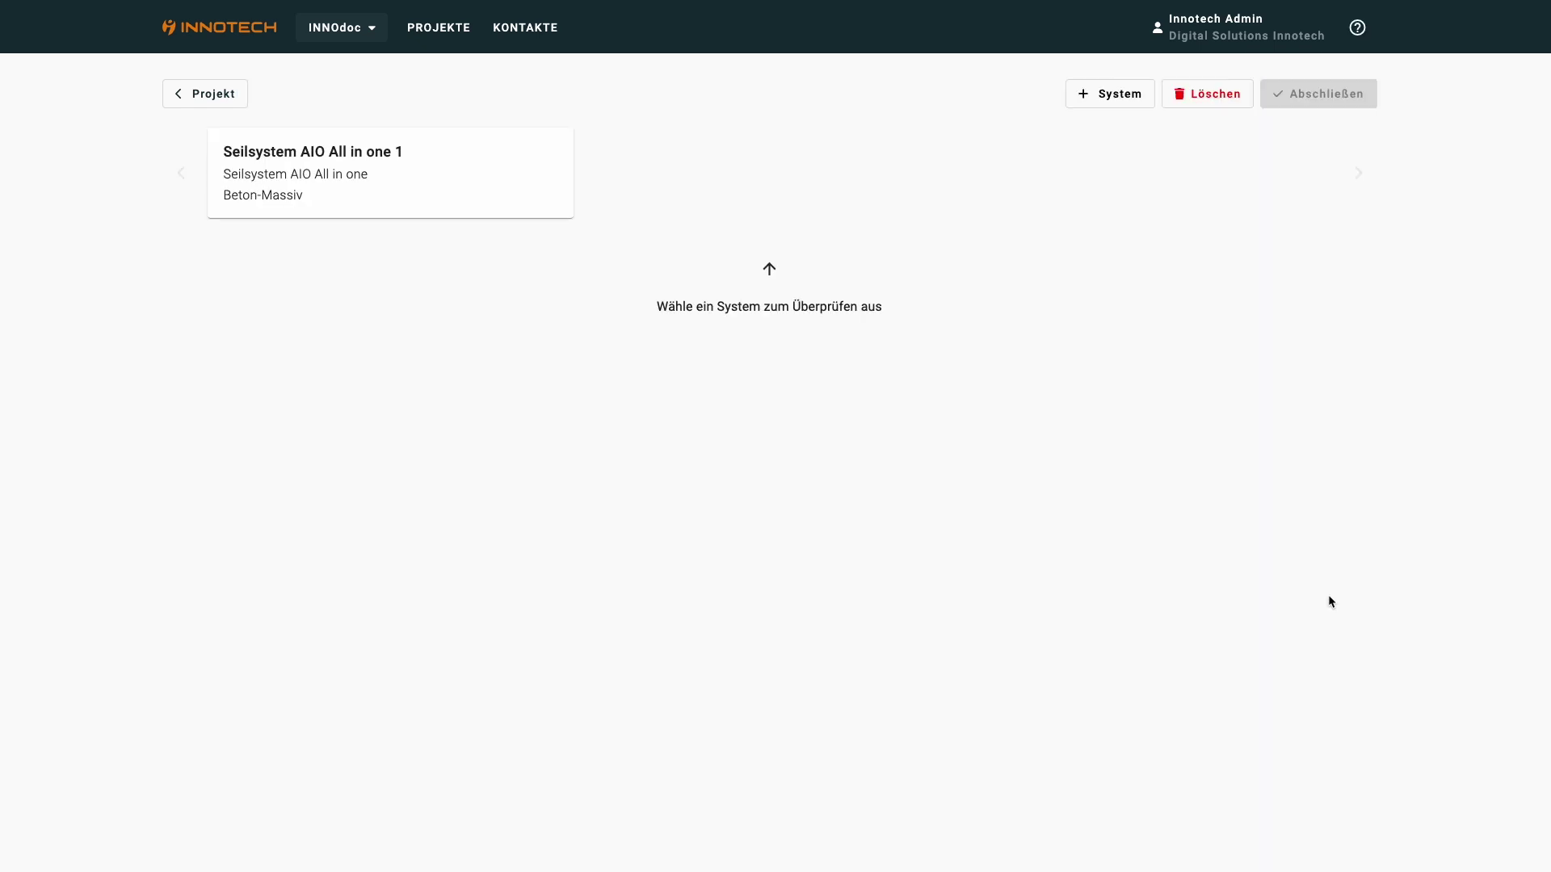
left_click(526, 216)
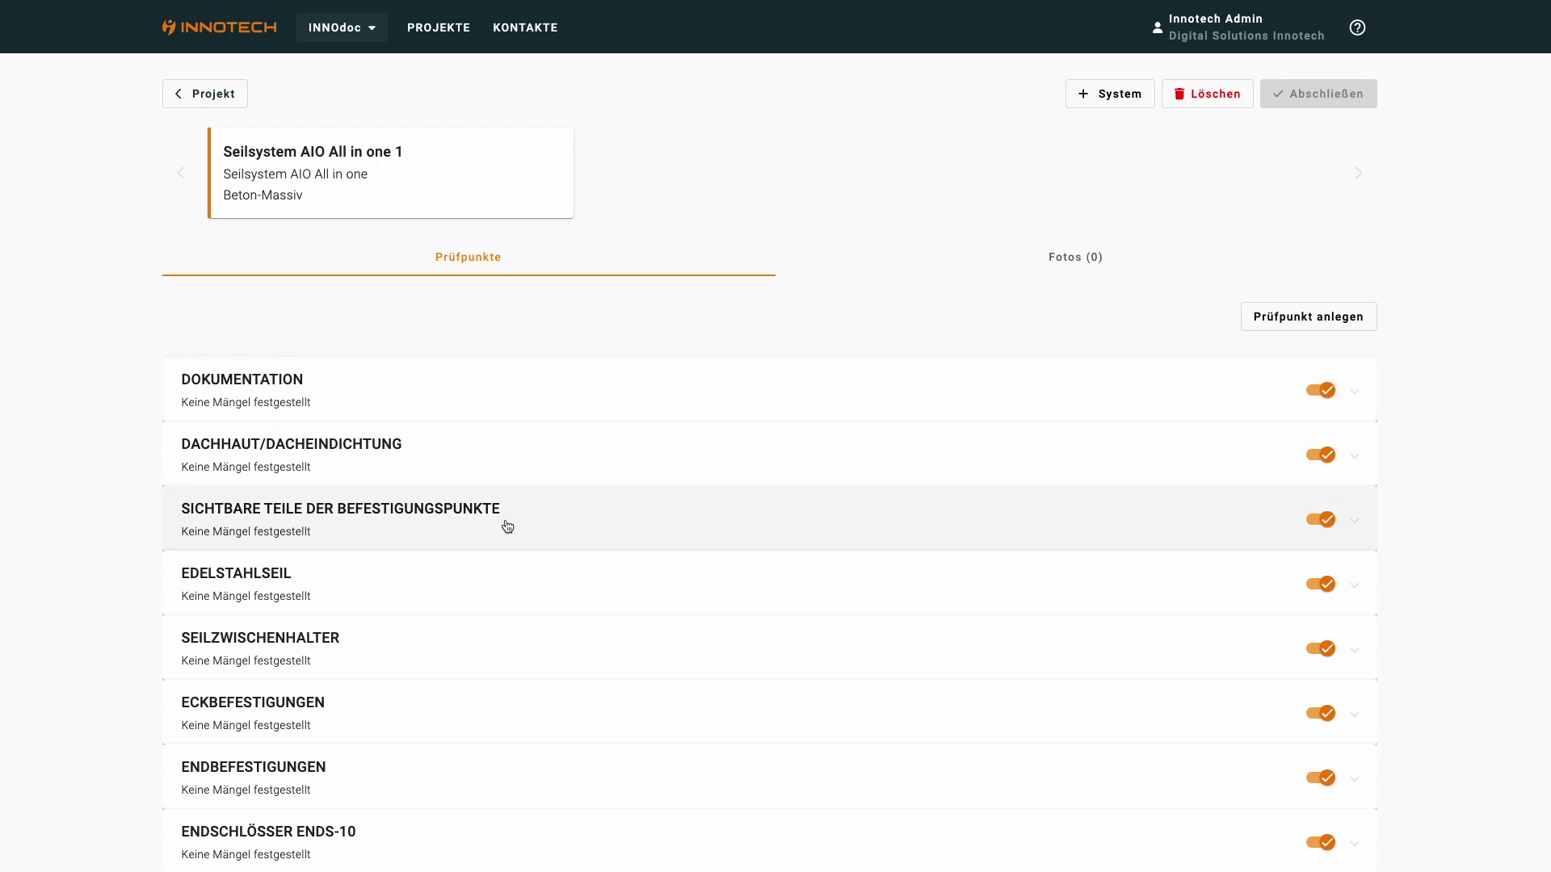
scroll(484, 651, "down", 1)
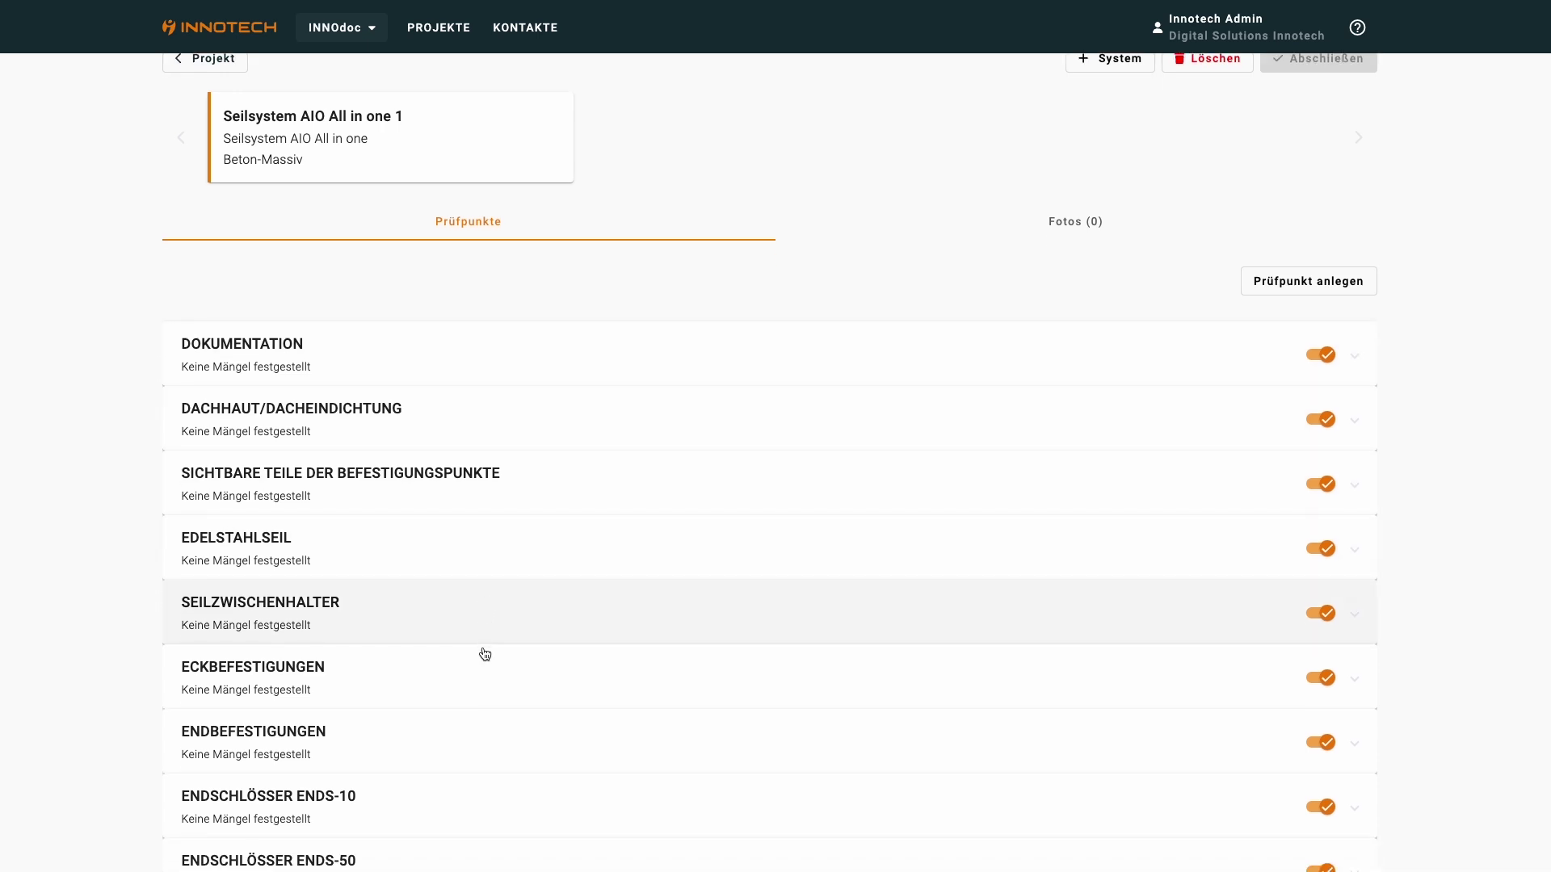
scroll(483, 652, "down", 1)
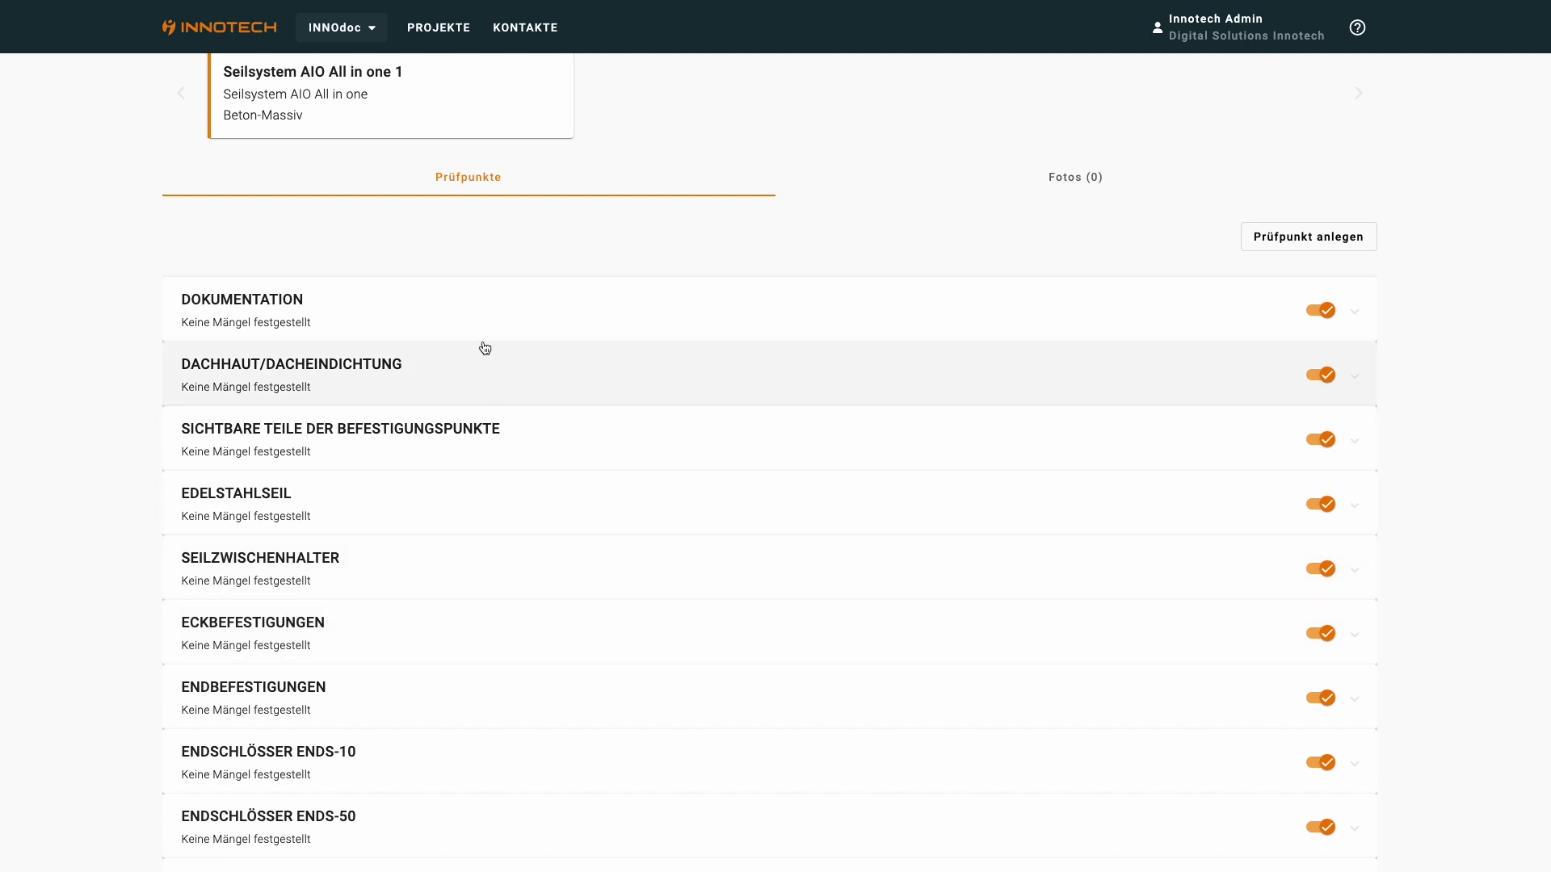
left_click(485, 334)
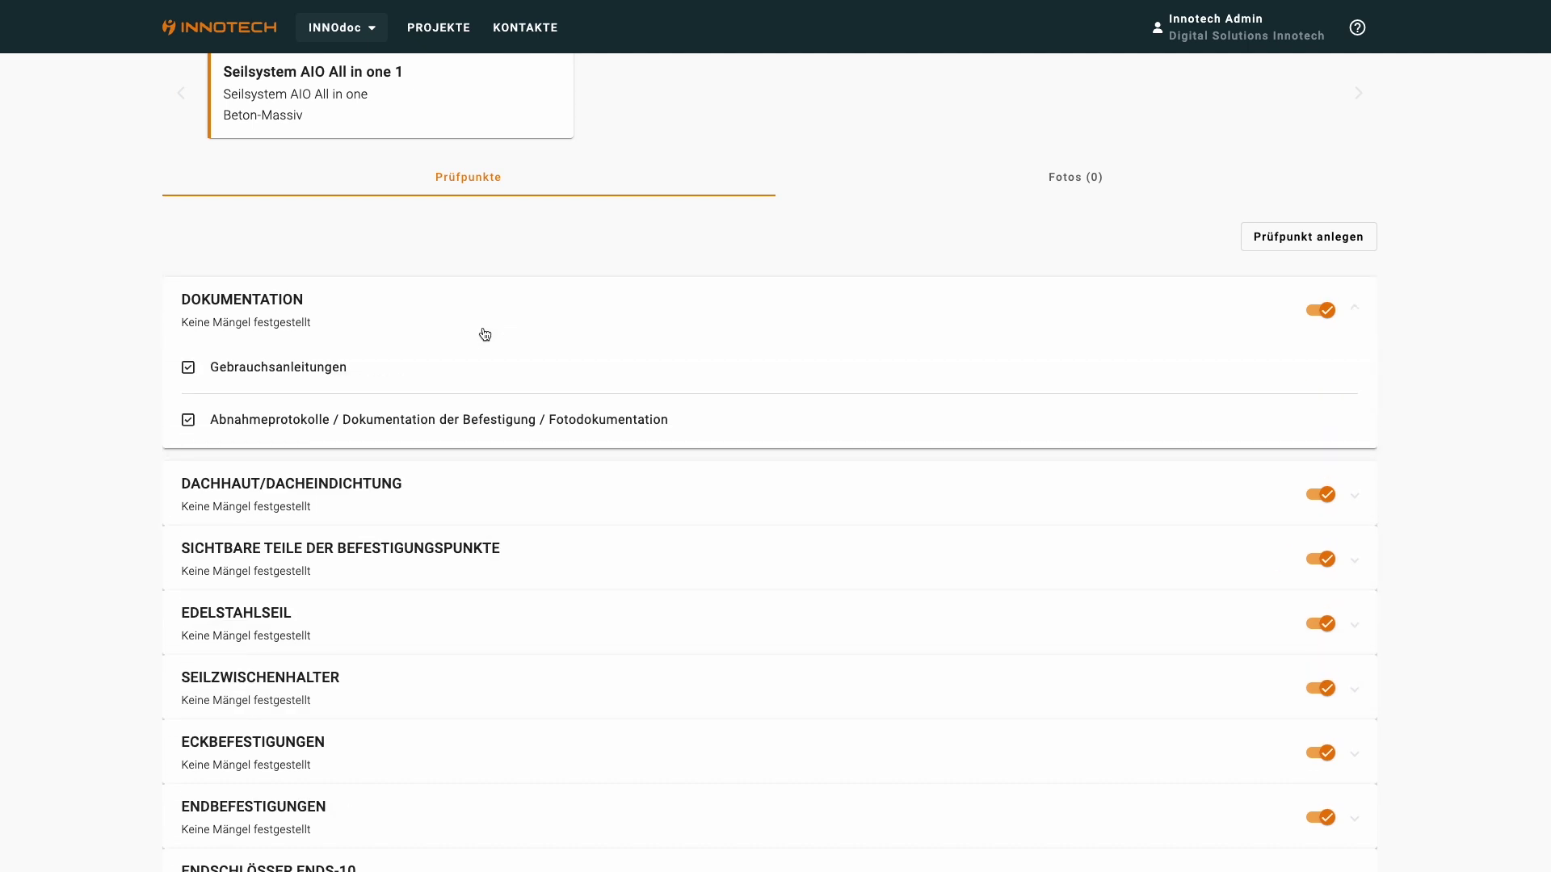
- Record a defect with the description "beschädigt" for the point "keine Beschädigung" under Dachhaut/Dacheindichtung
left_click(424, 509)
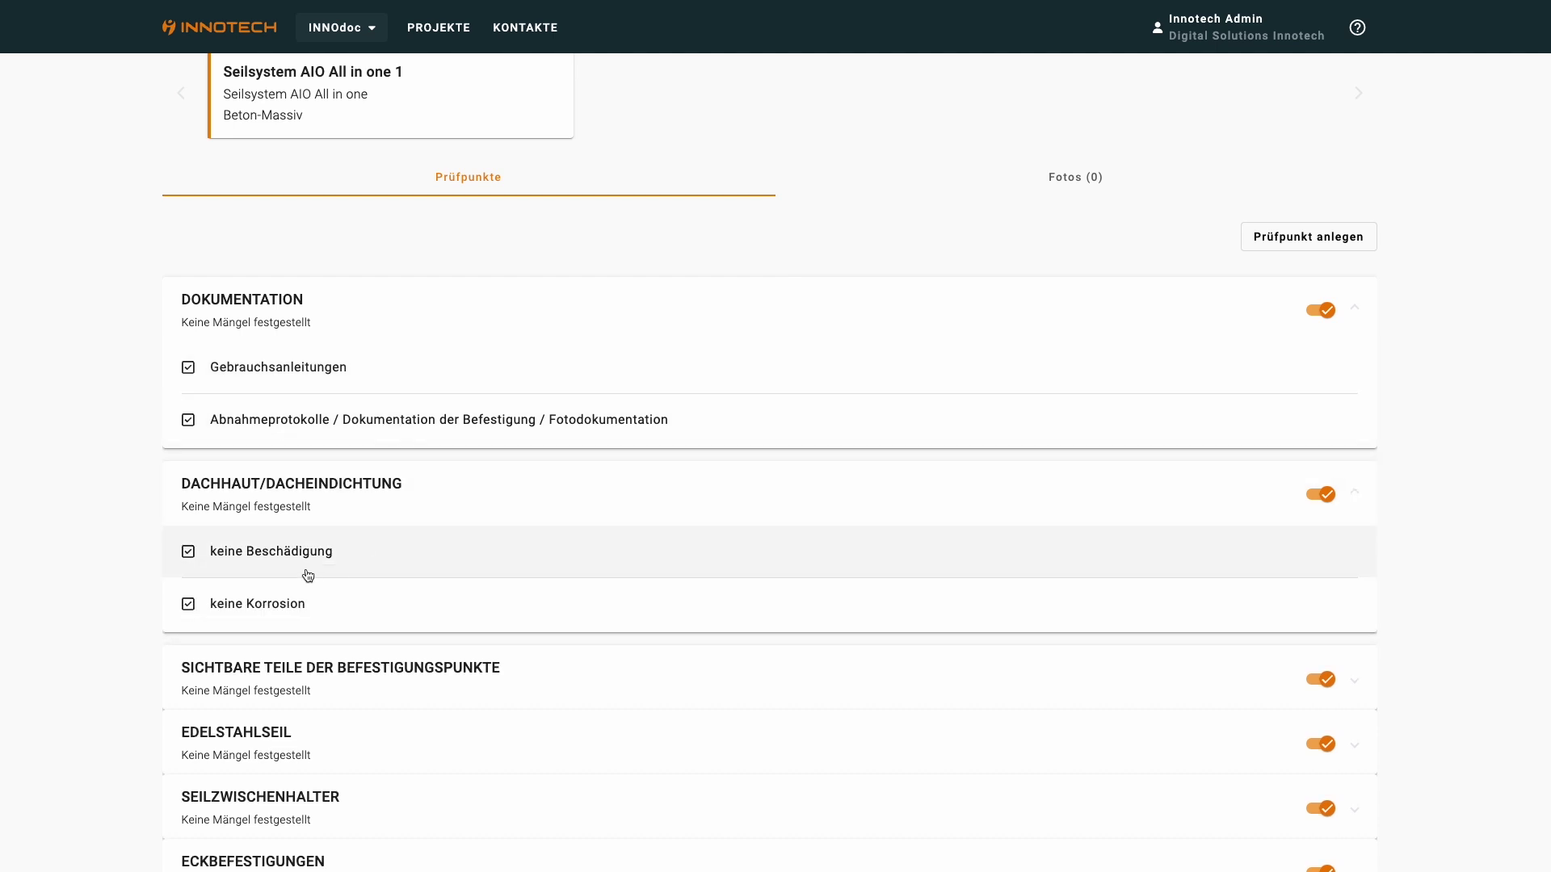
left_click(246, 563)
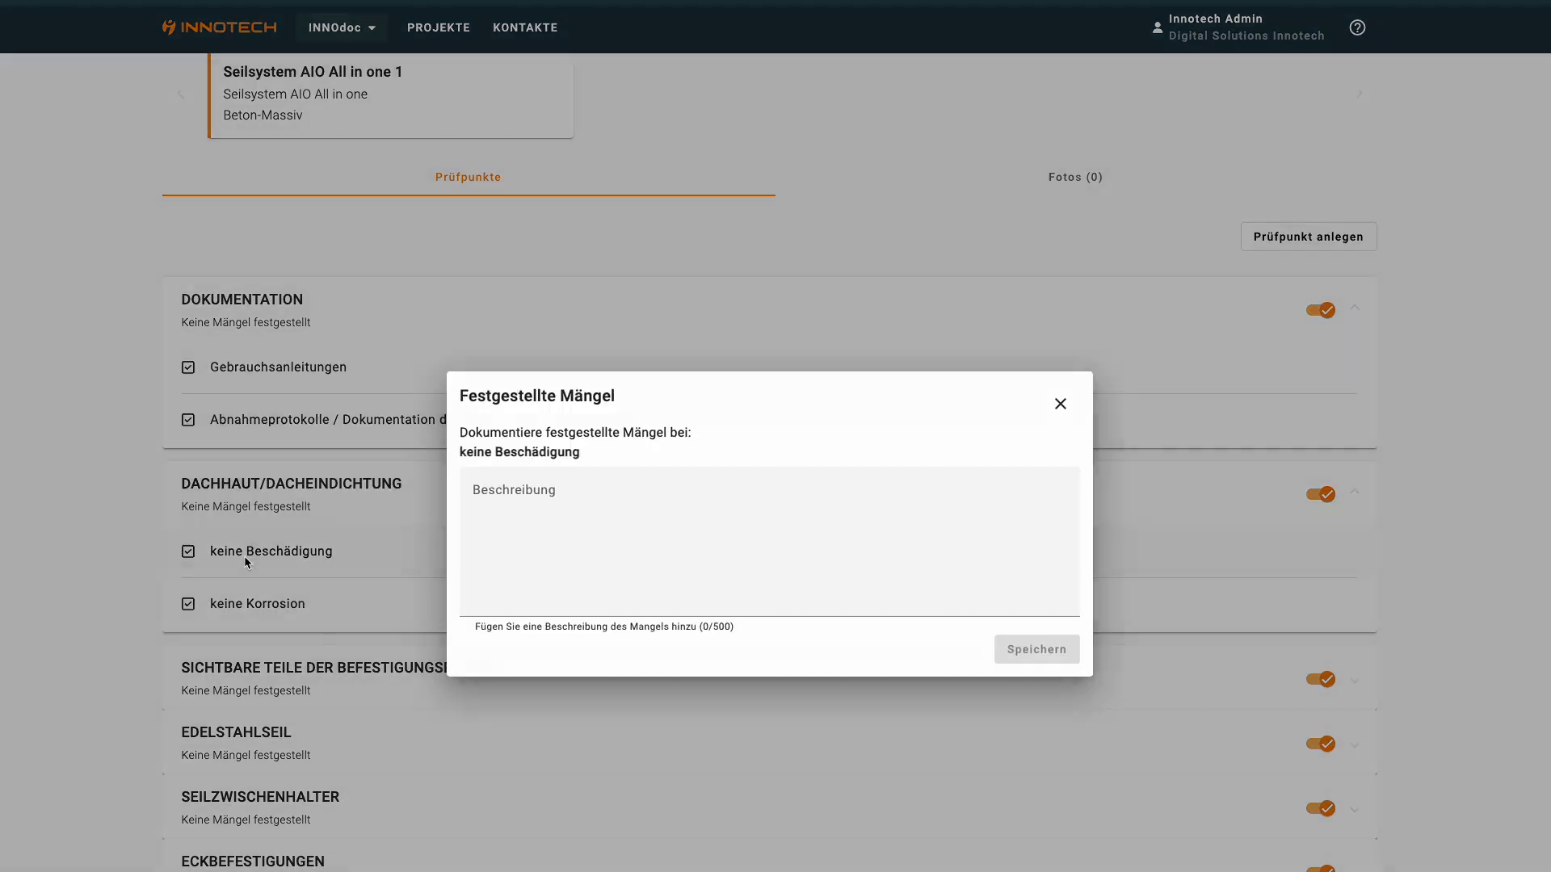
left_click(564, 506)
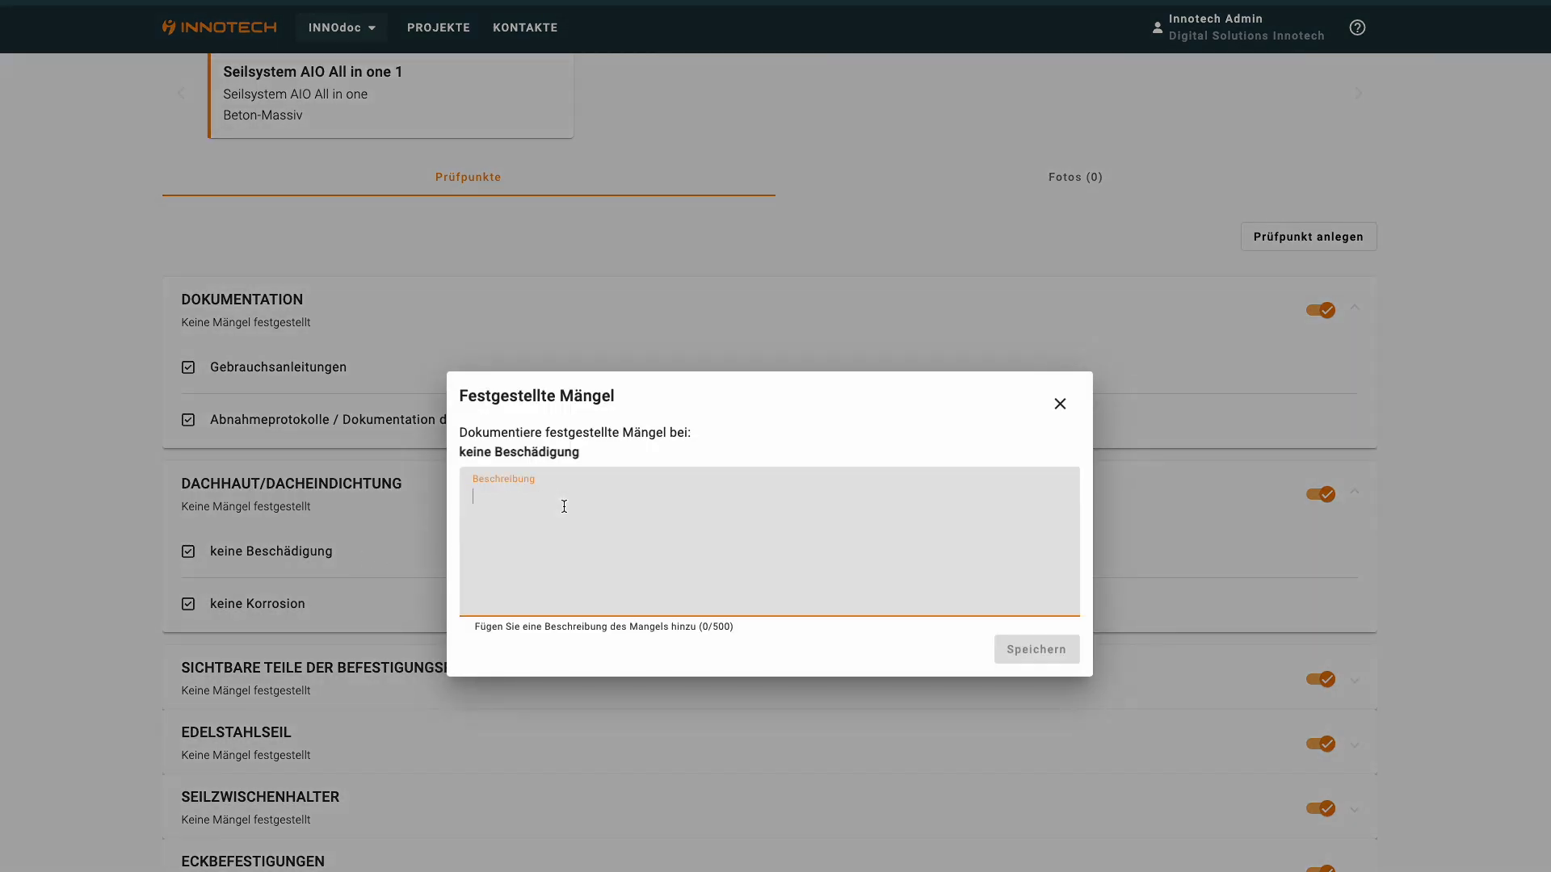
type("besch")
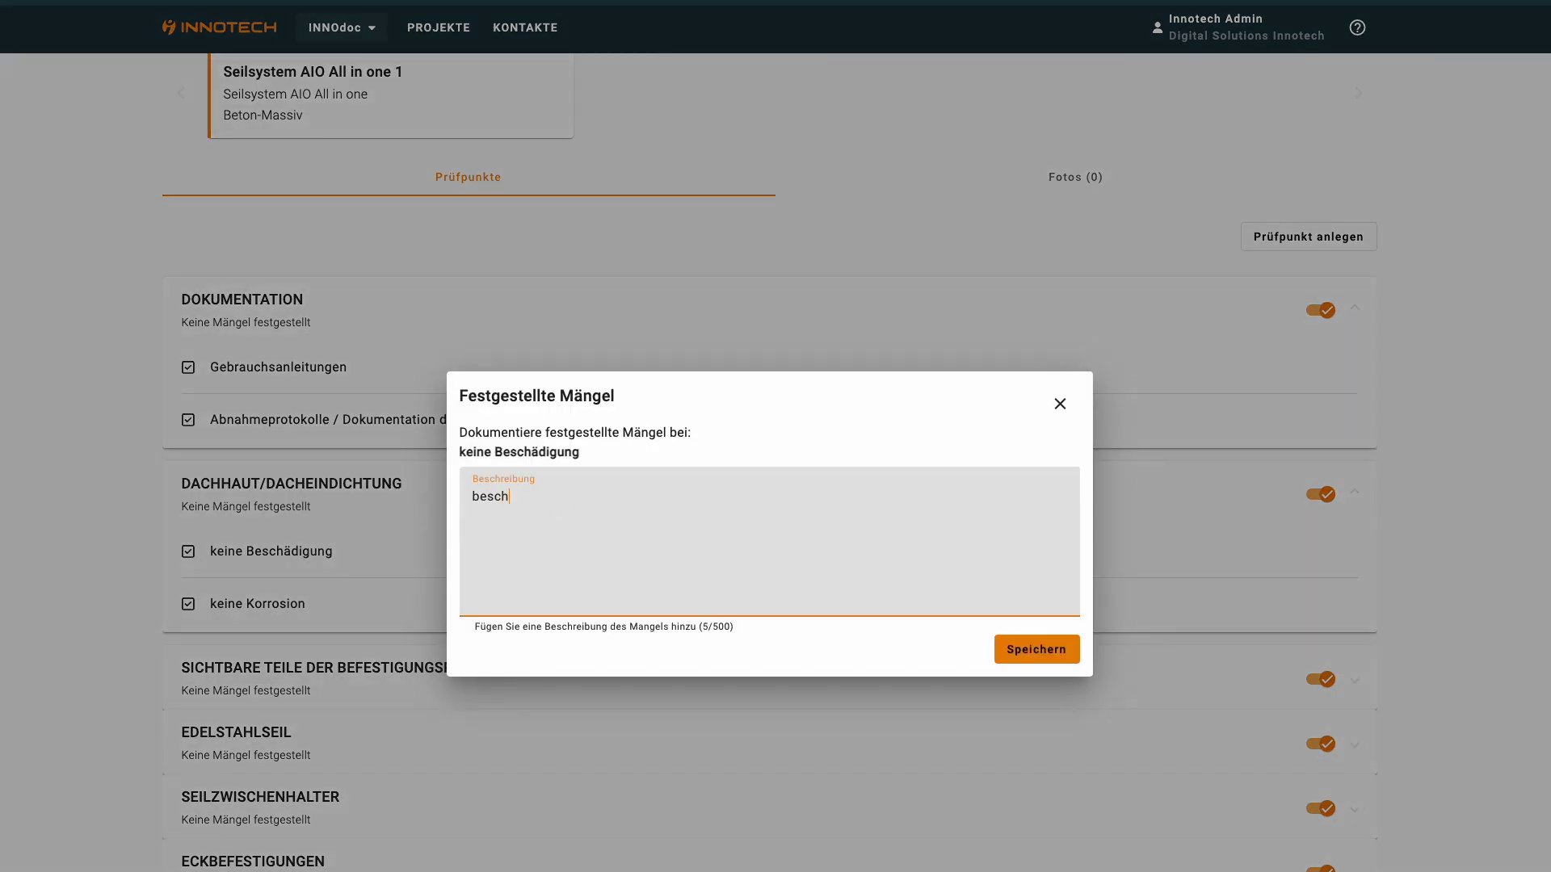
type("ädigt")
left_click(1037, 652)
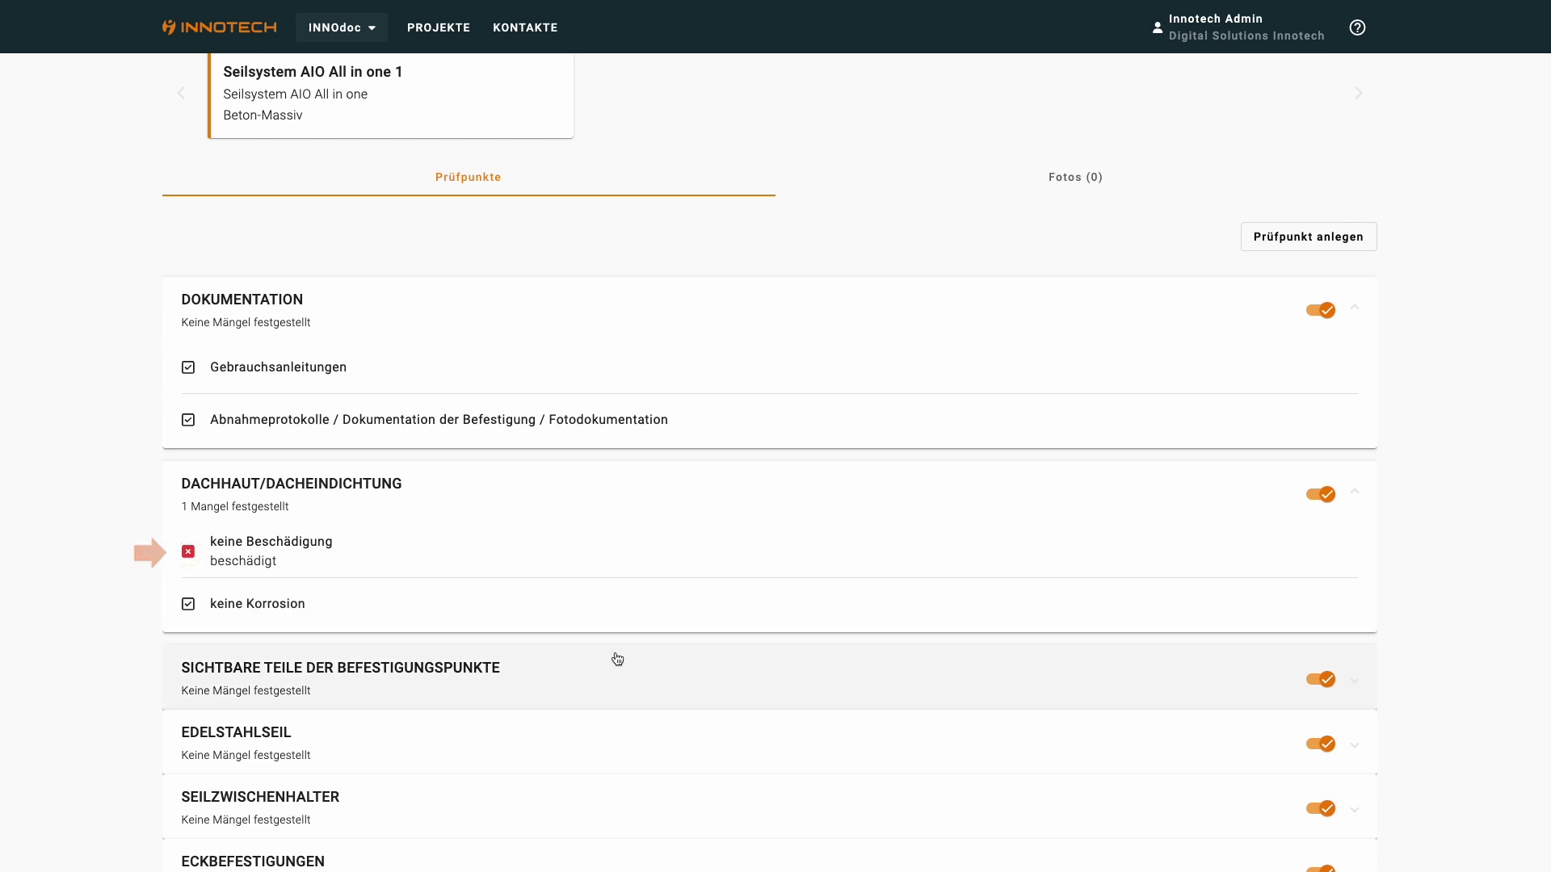
- Deactivate the inspection groups Endschlösser ENDS-50, Endschlösser ENDS-51, Gleiter and Produktspezifische Prüfpunkte Vario
scroll(614, 658, "down", 5)
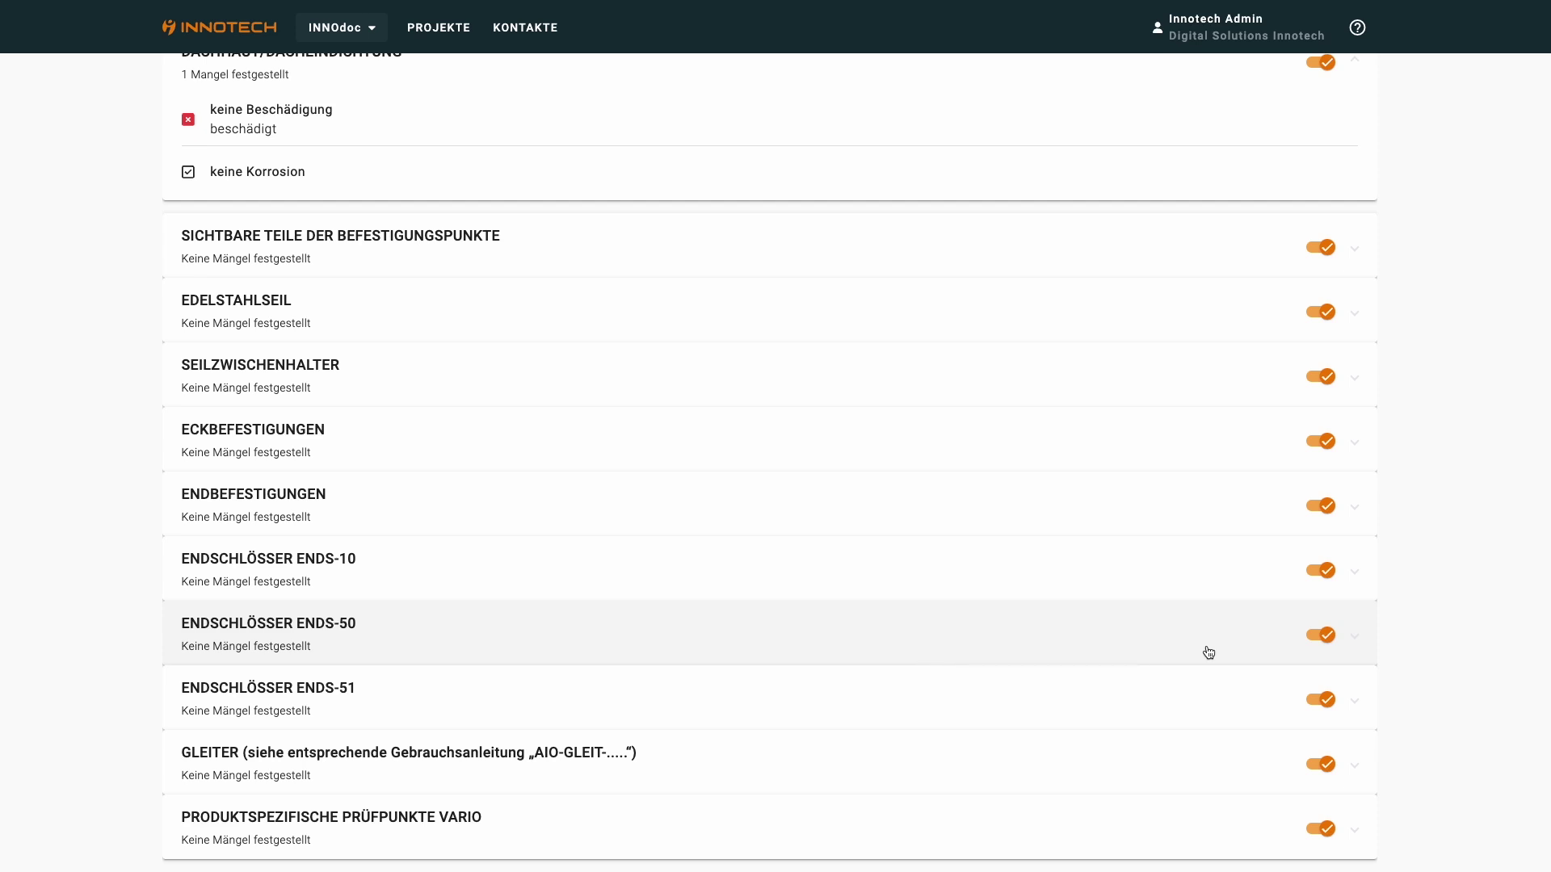
left_click(1331, 643)
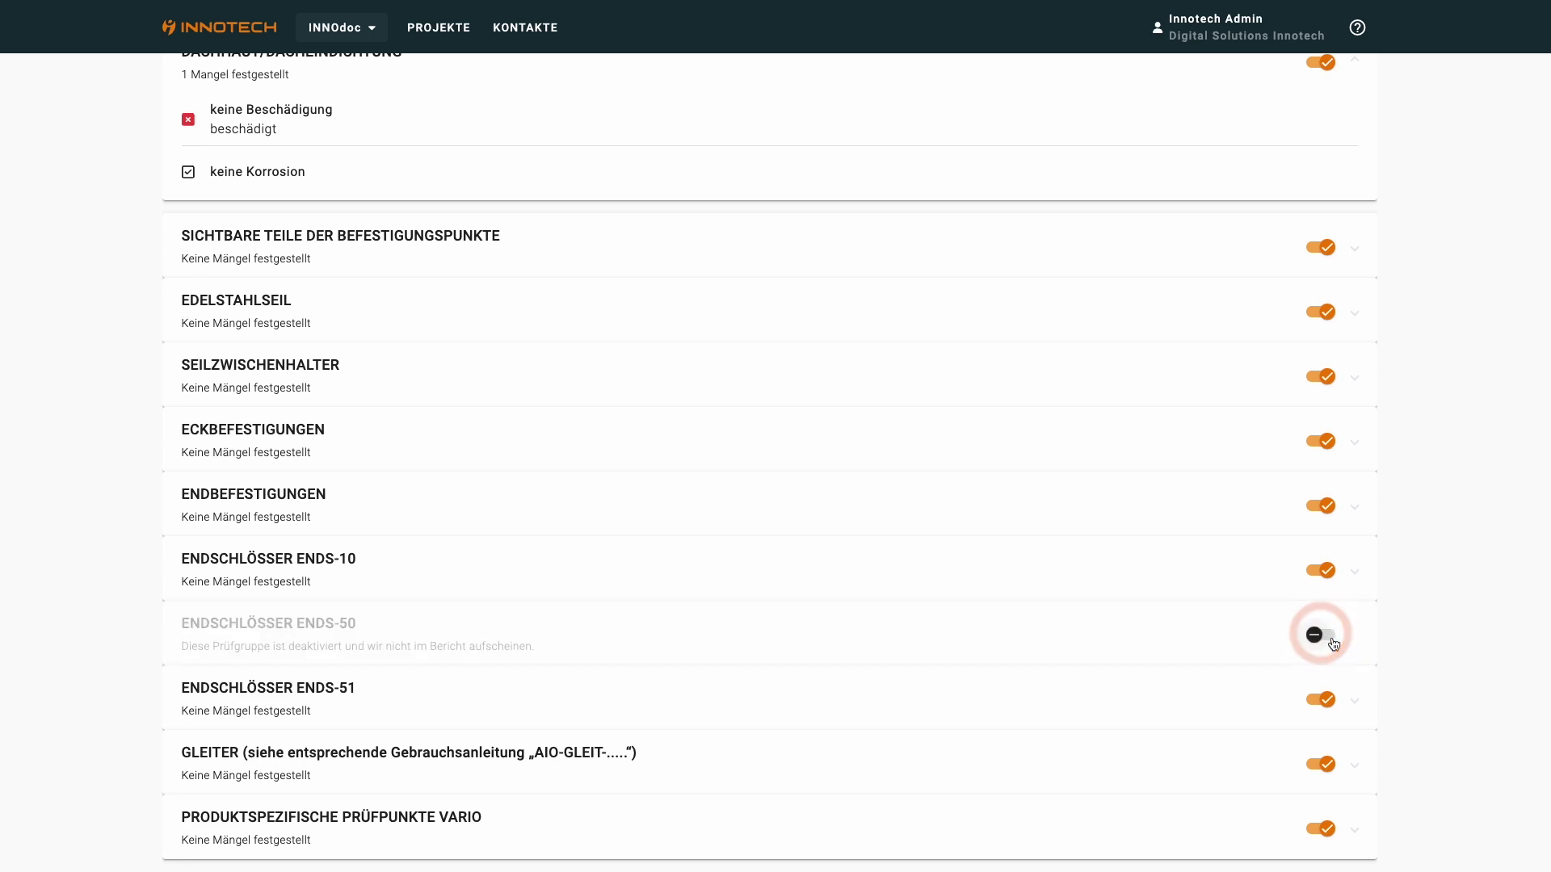
left_click(1329, 701)
scroll(1325, 711, "down", 1)
left_click(1329, 700)
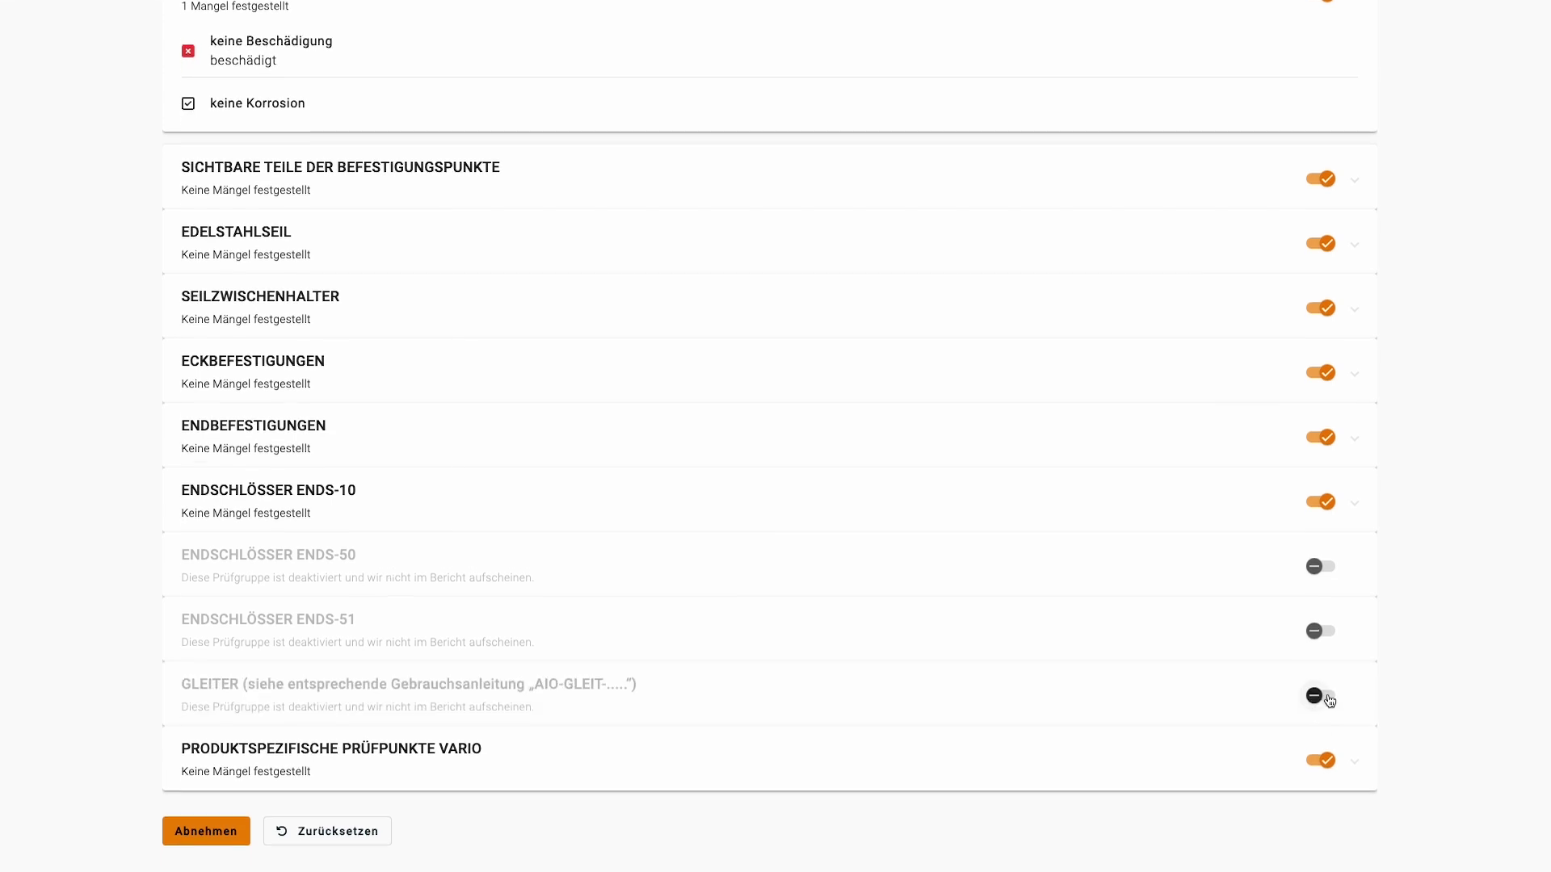
scroll(1325, 719, "down", 1)
left_click(1325, 735)
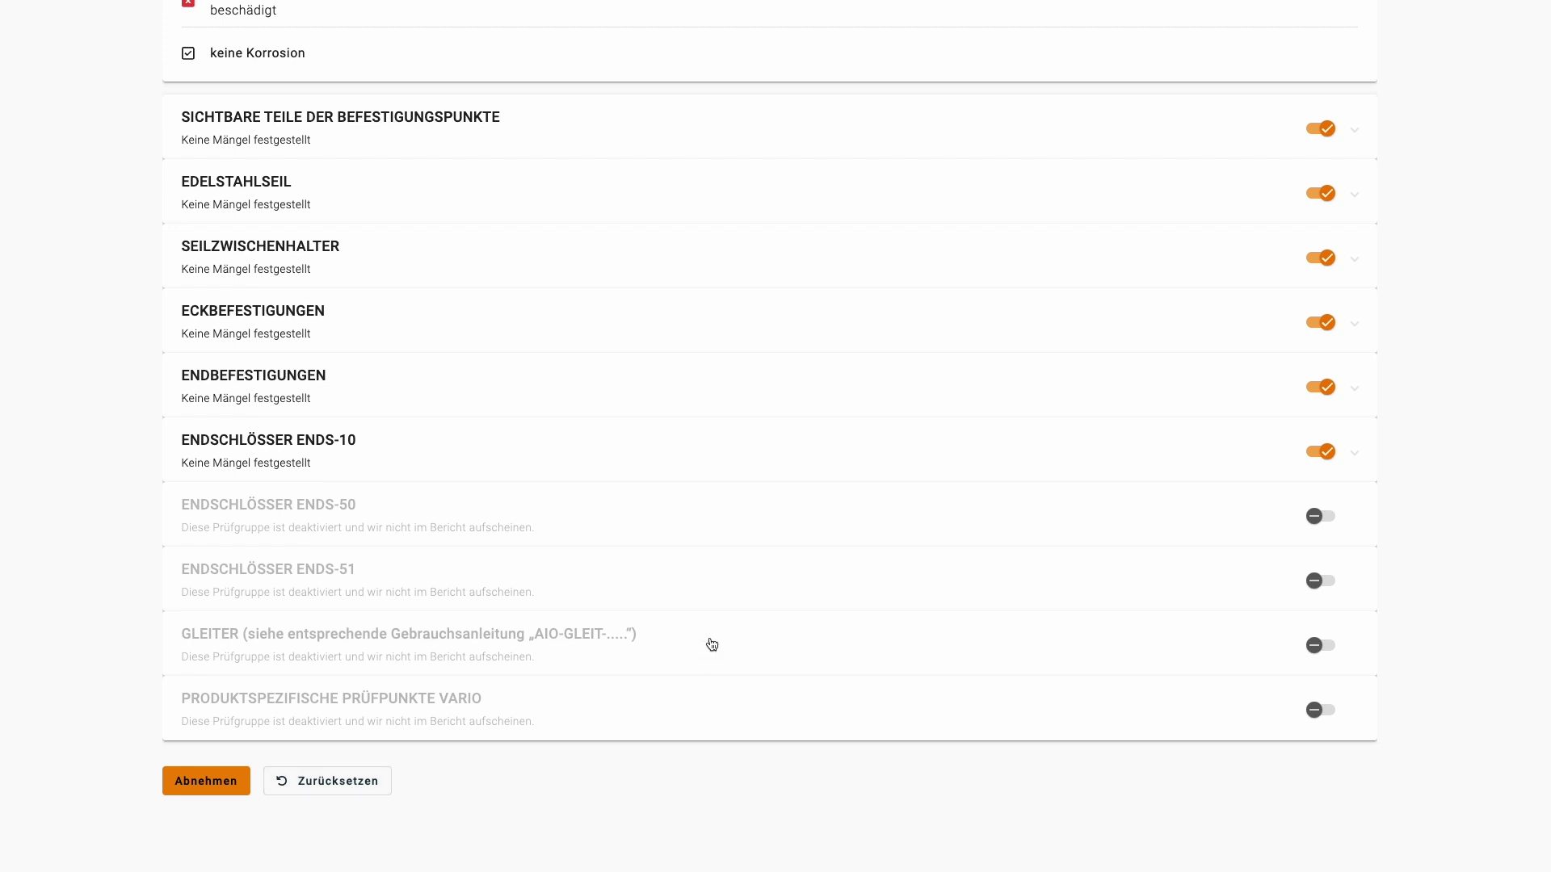
- Create an inspection point named "Test 1" in a new inspection group named "Test"
scroll(1029, 404, "up", 6)
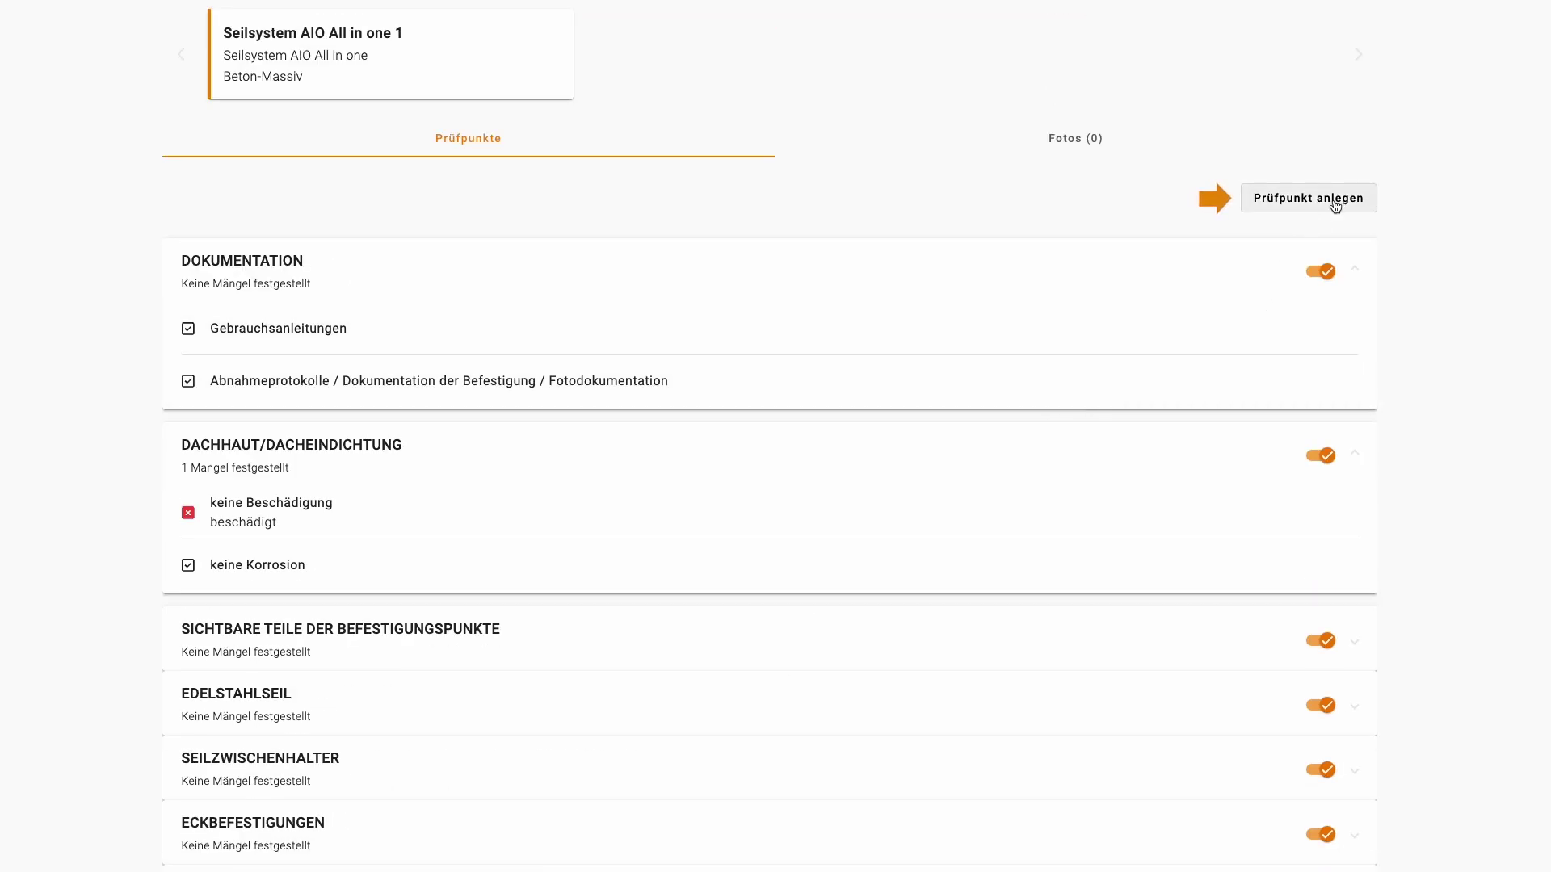
left_click(1339, 205)
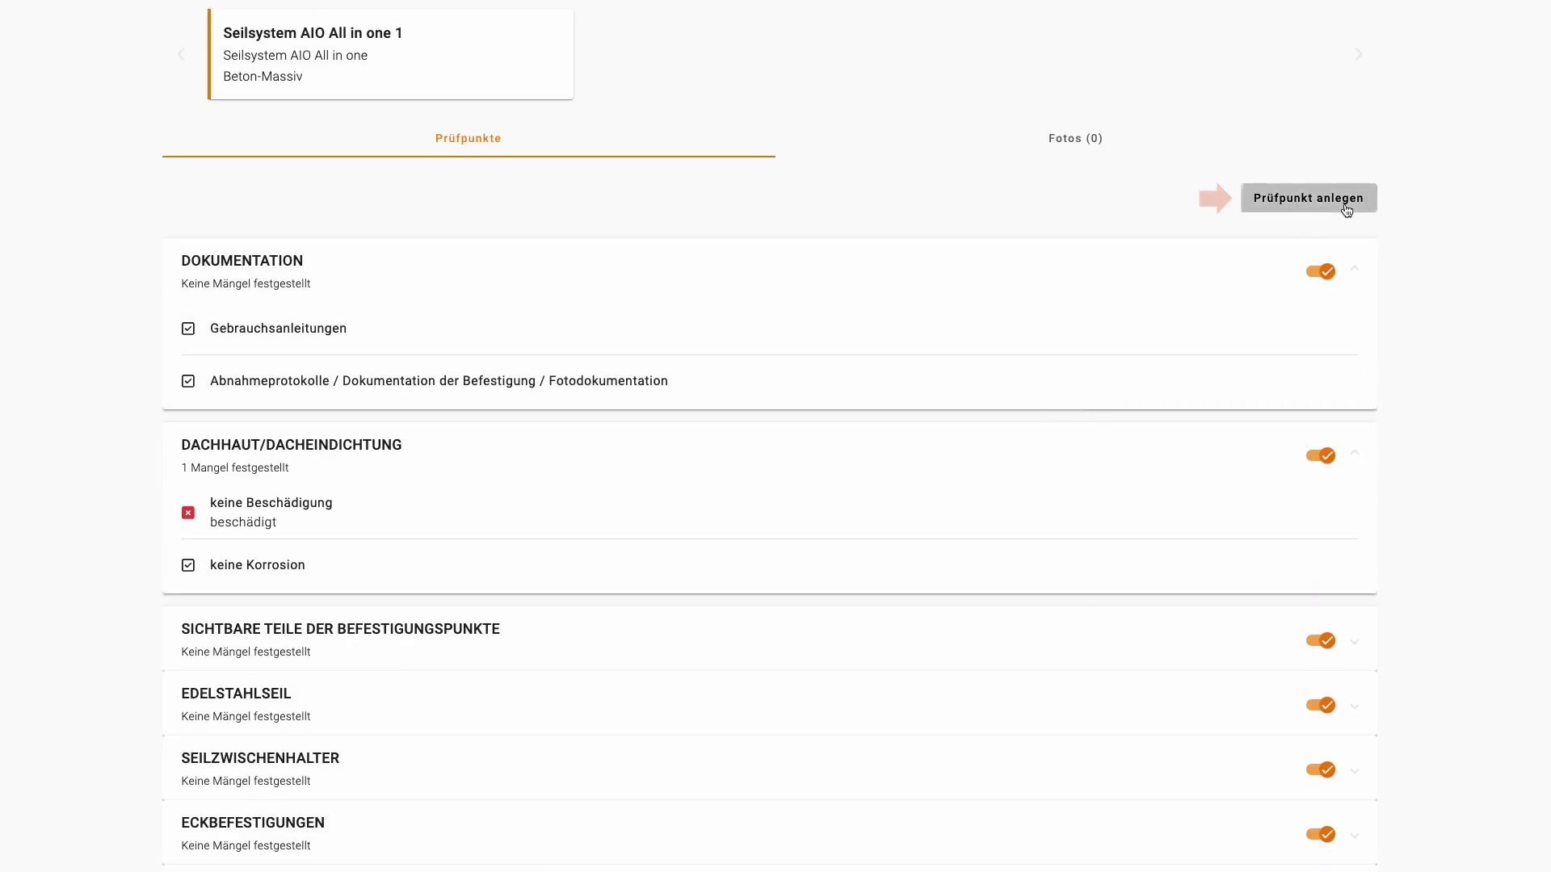
left_click(802, 372)
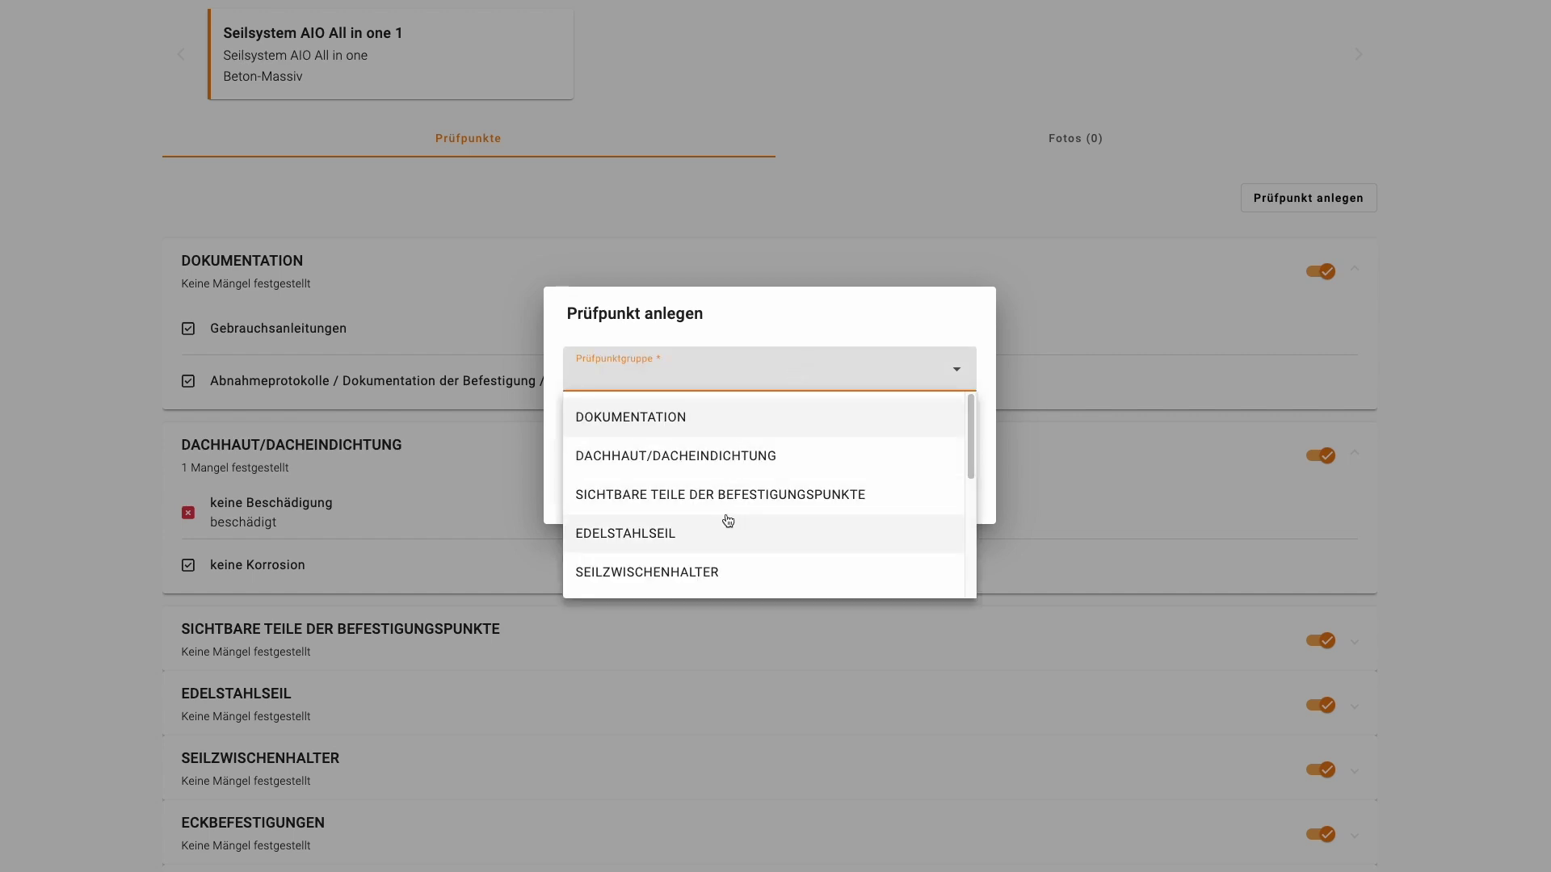
left_click(703, 424)
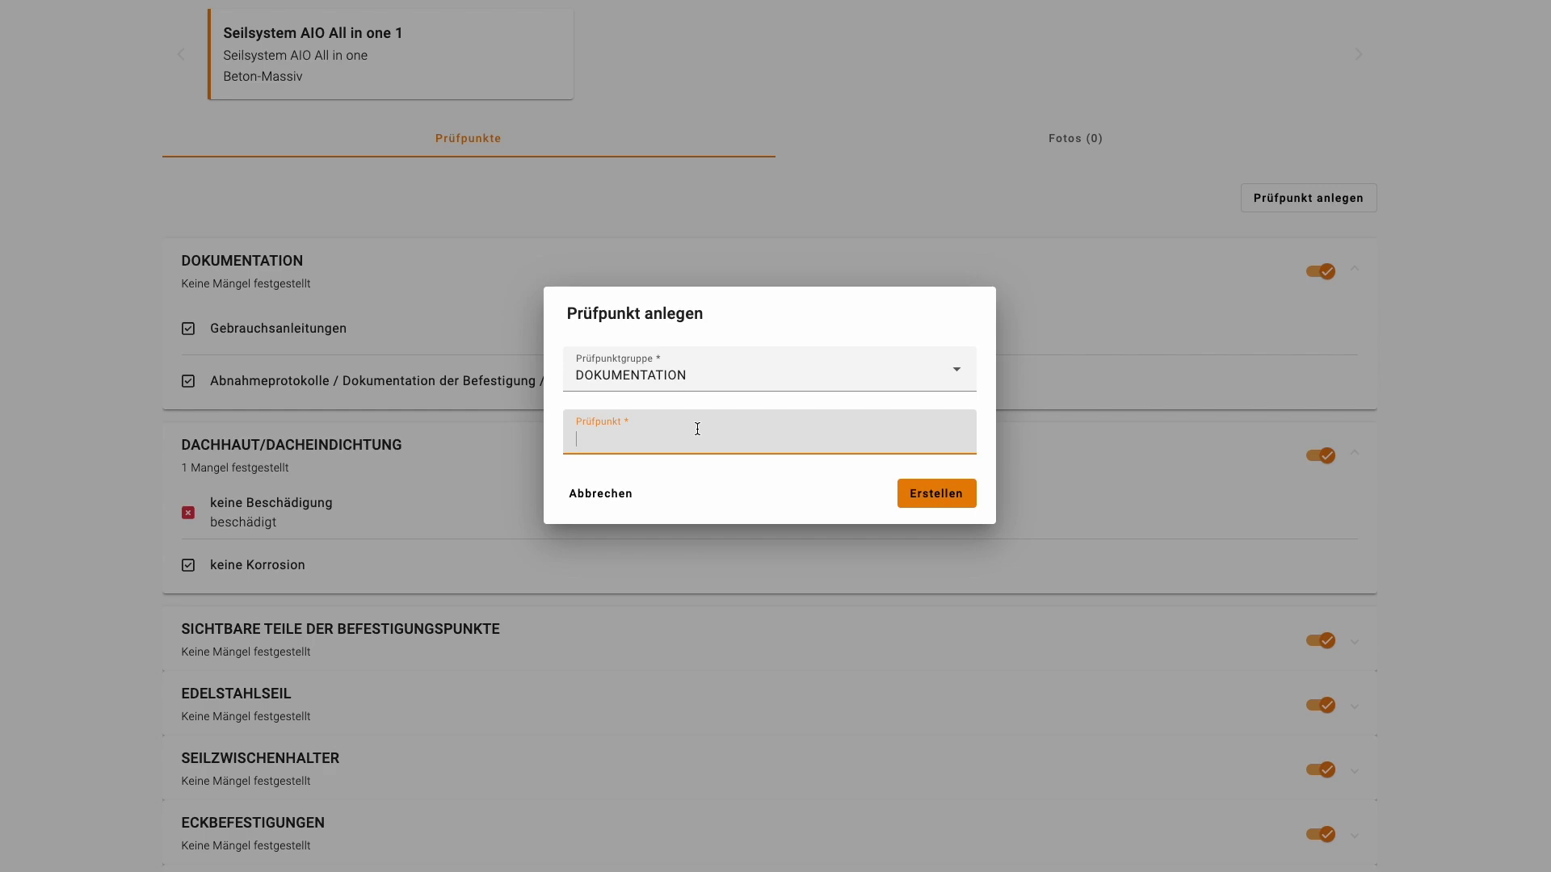
left_click_drag(687, 375, 575, 374)
type("Test")
left_click(606, 425)
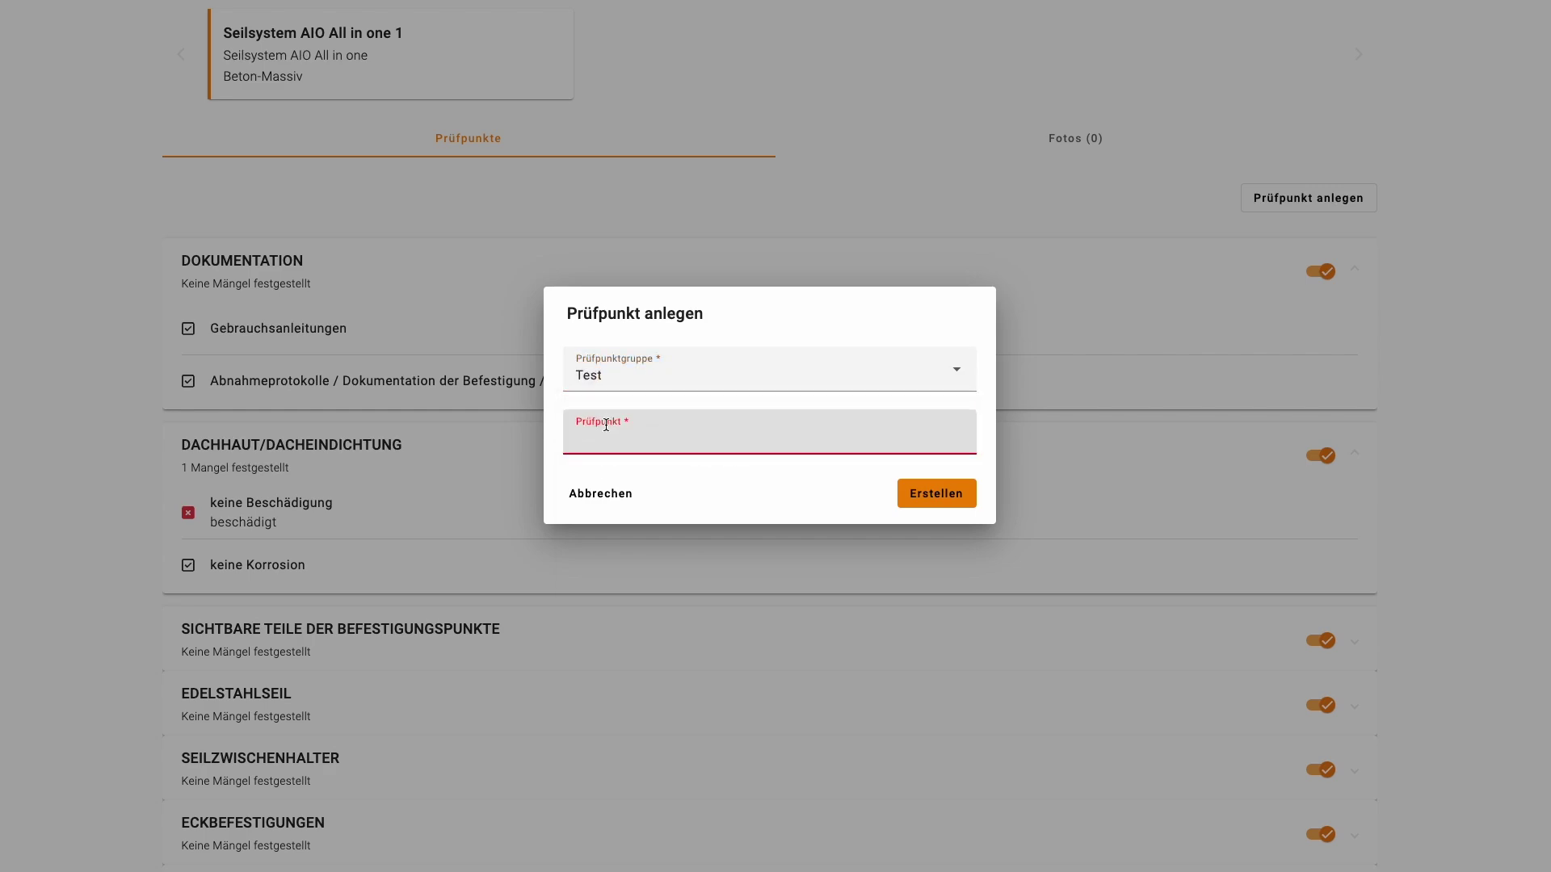
type("Test 1")
left_click(901, 494)
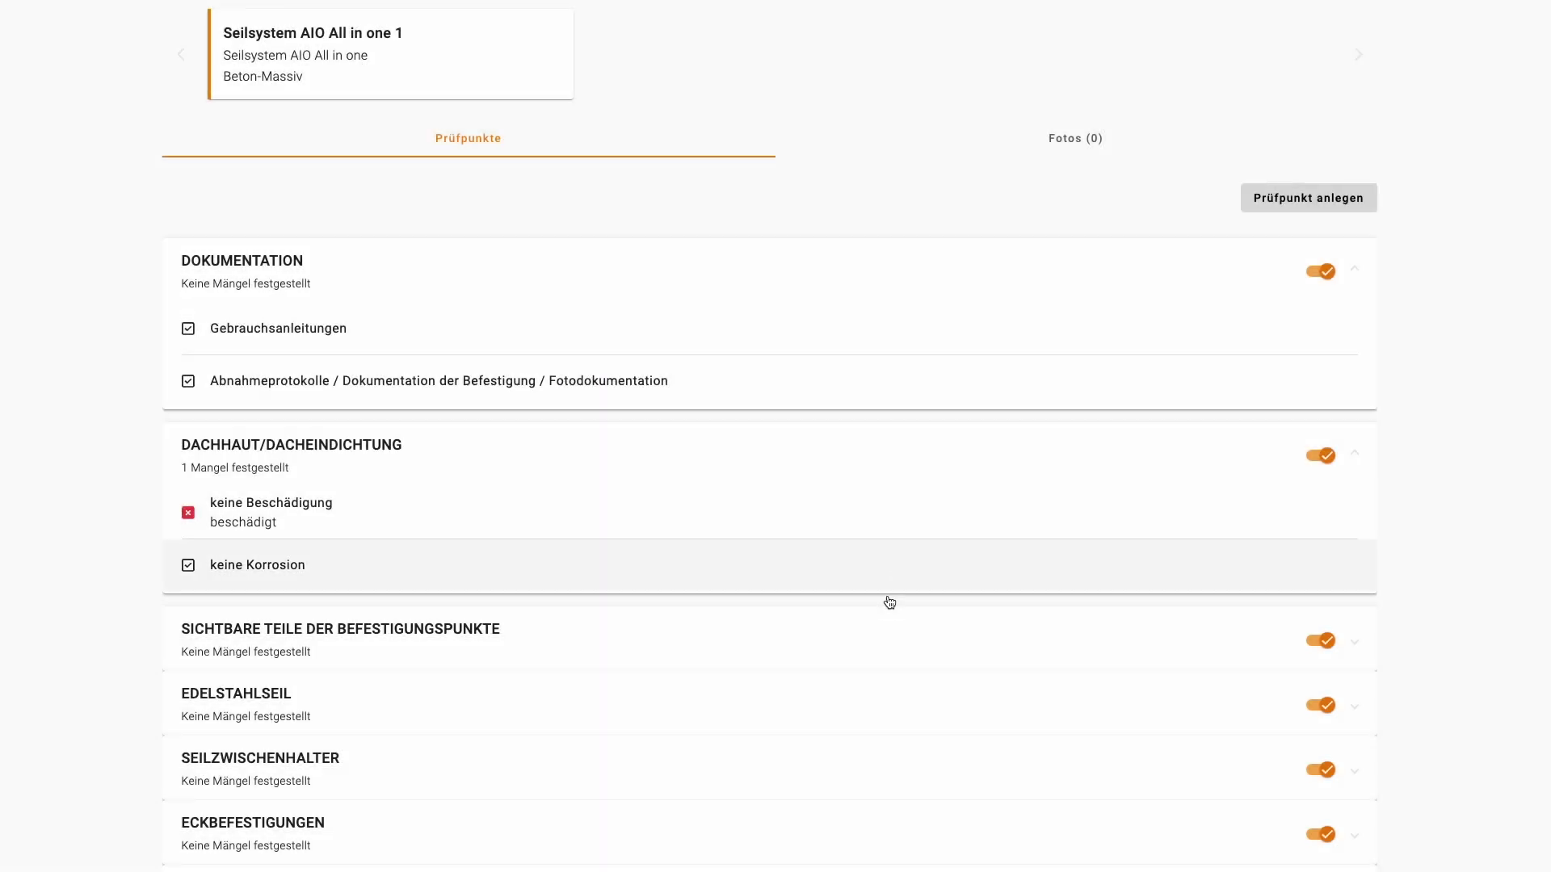
- Expand the custom group Test to view its inspection point and deactivate the group
scroll(884, 622, "down", 5)
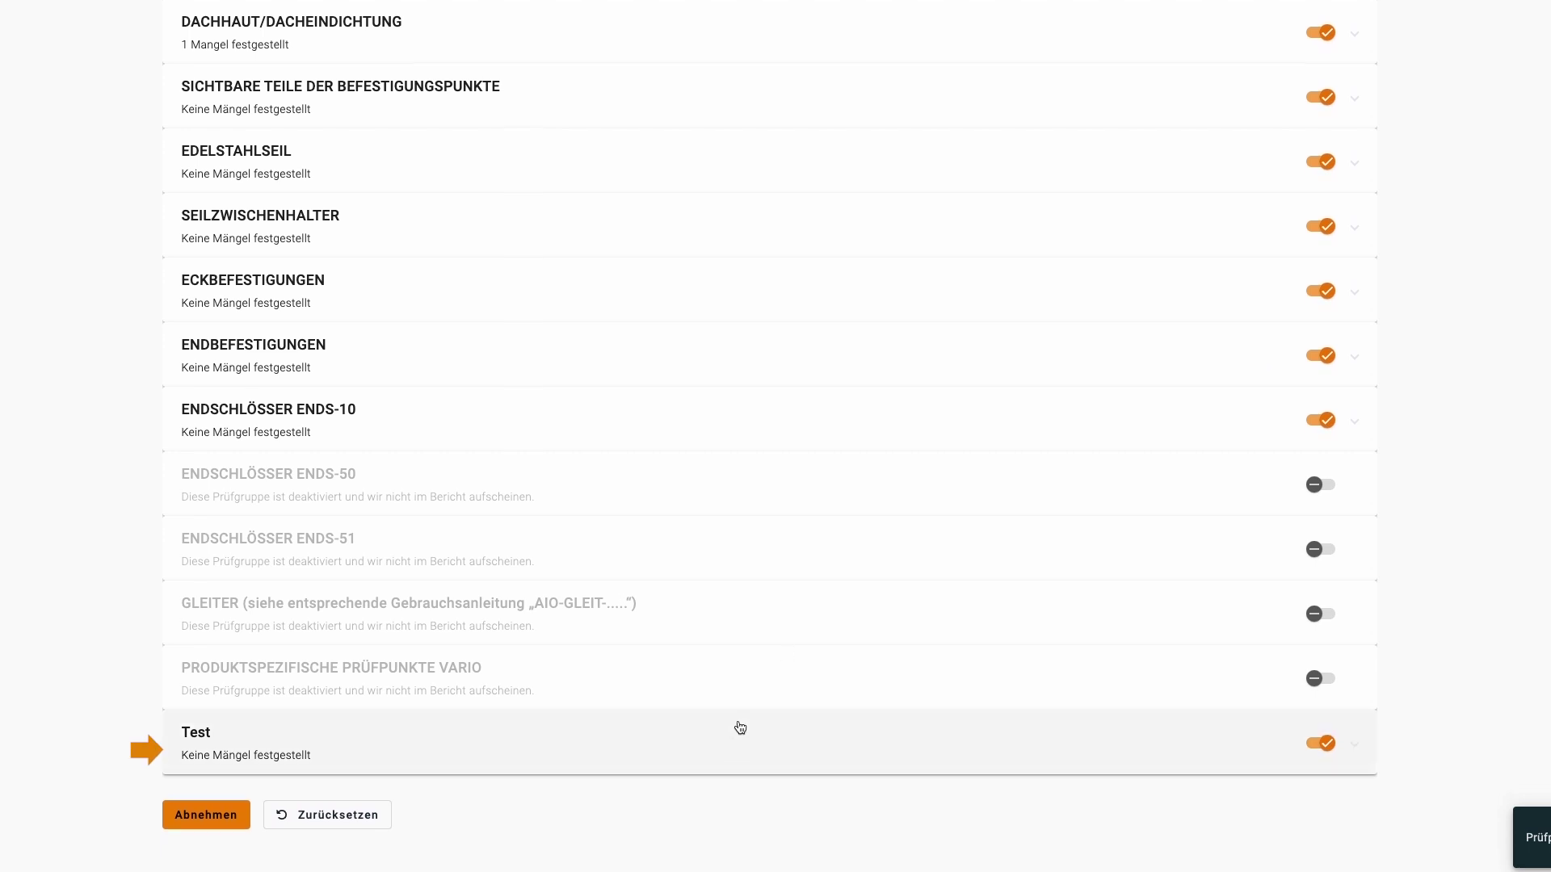
left_click(715, 749)
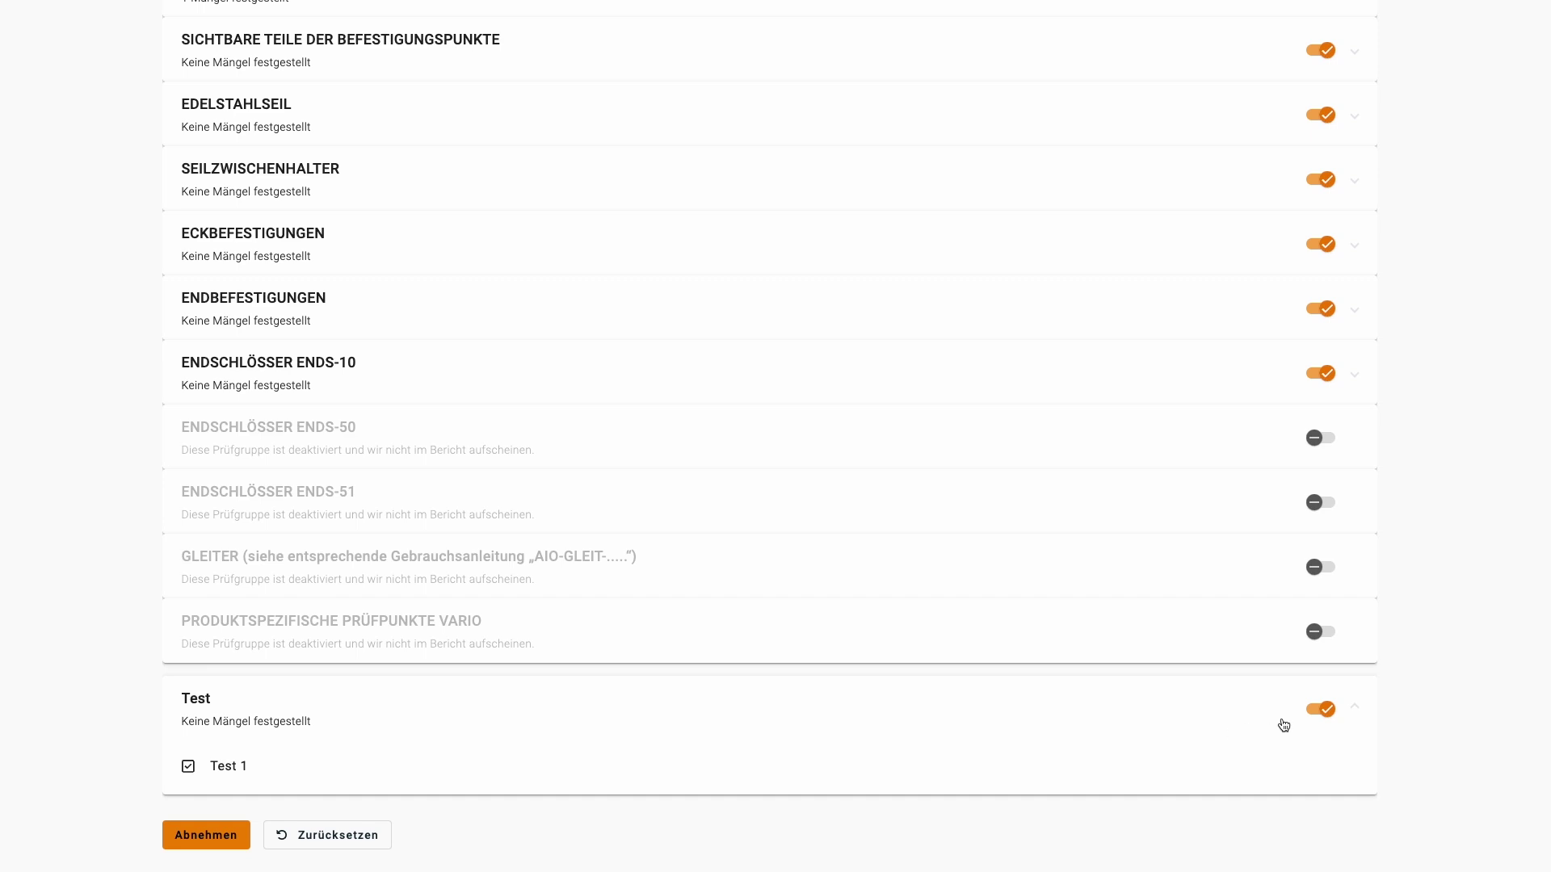
left_click(1320, 714)
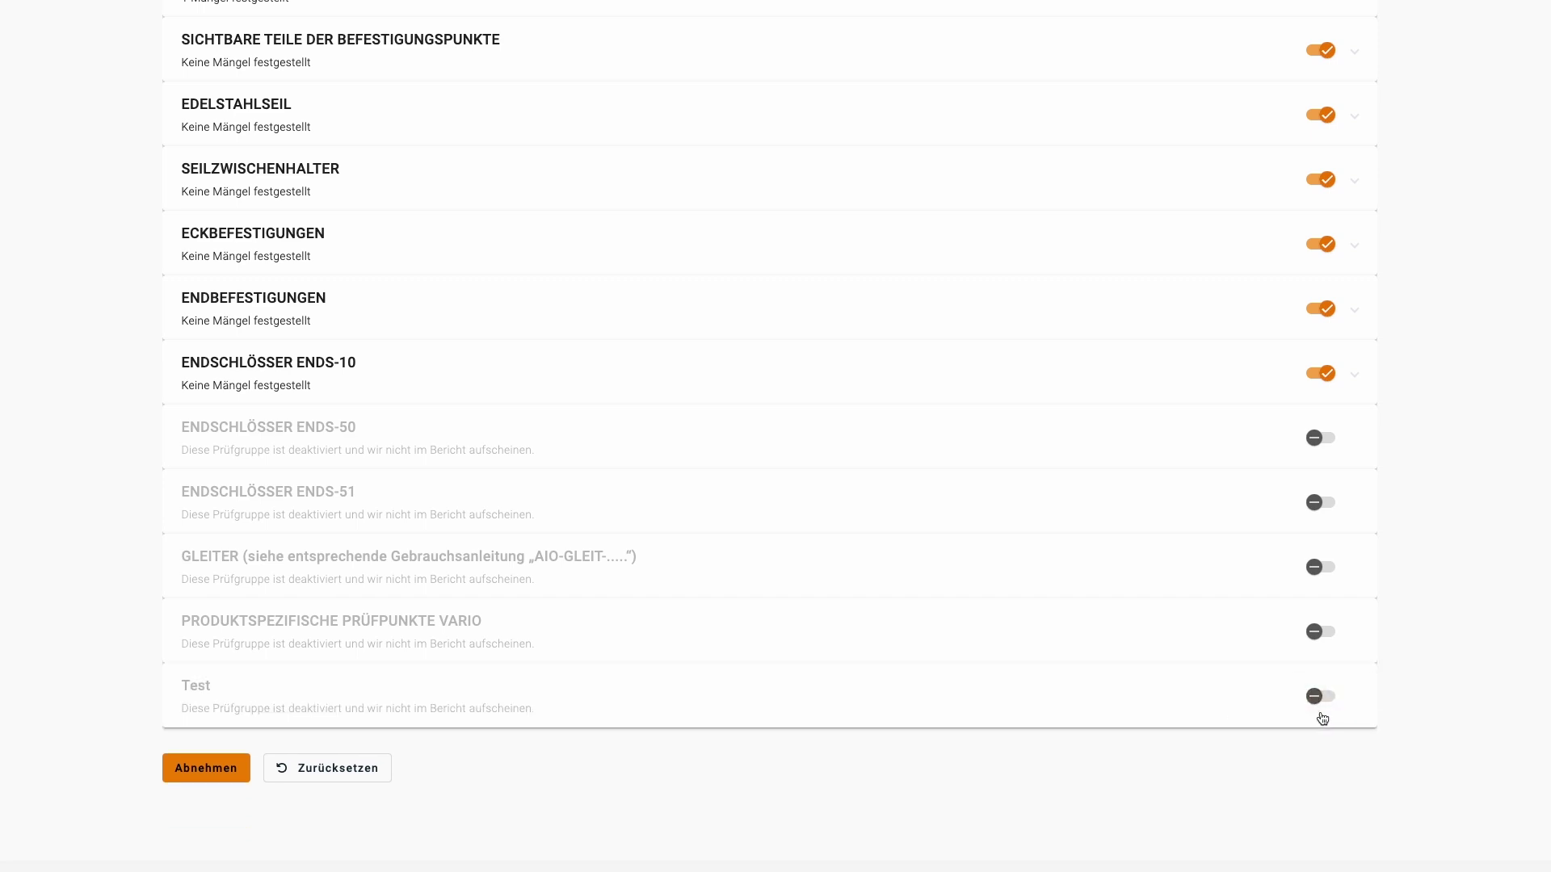
- Accept Seilsystem AIO All in one 1 and release it for further use
left_click(212, 771)
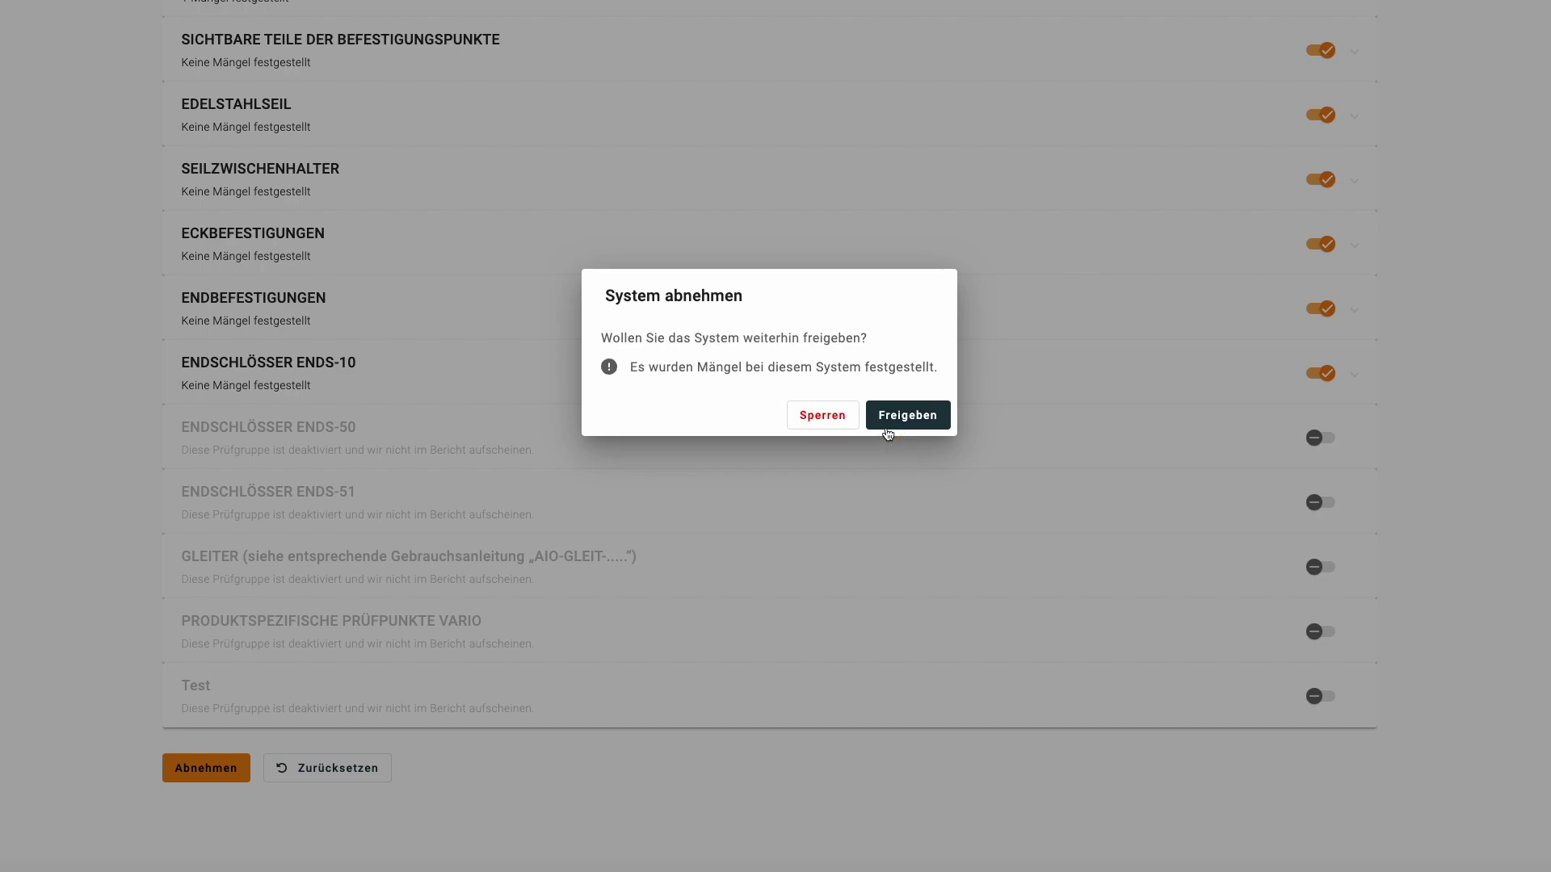
left_click(908, 416)
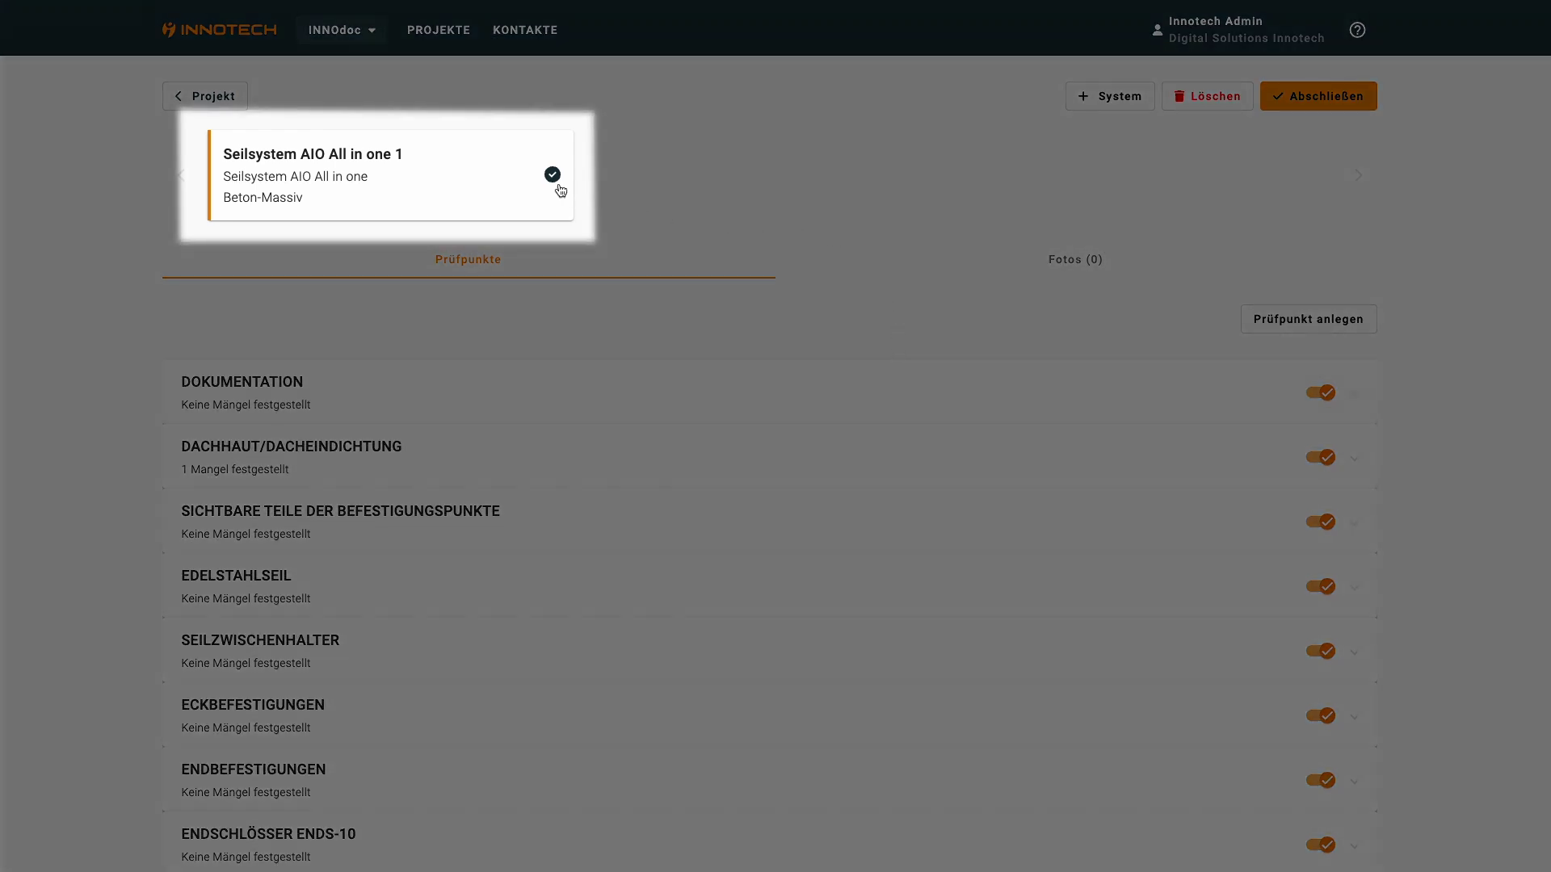
mouse_move(554, 185)
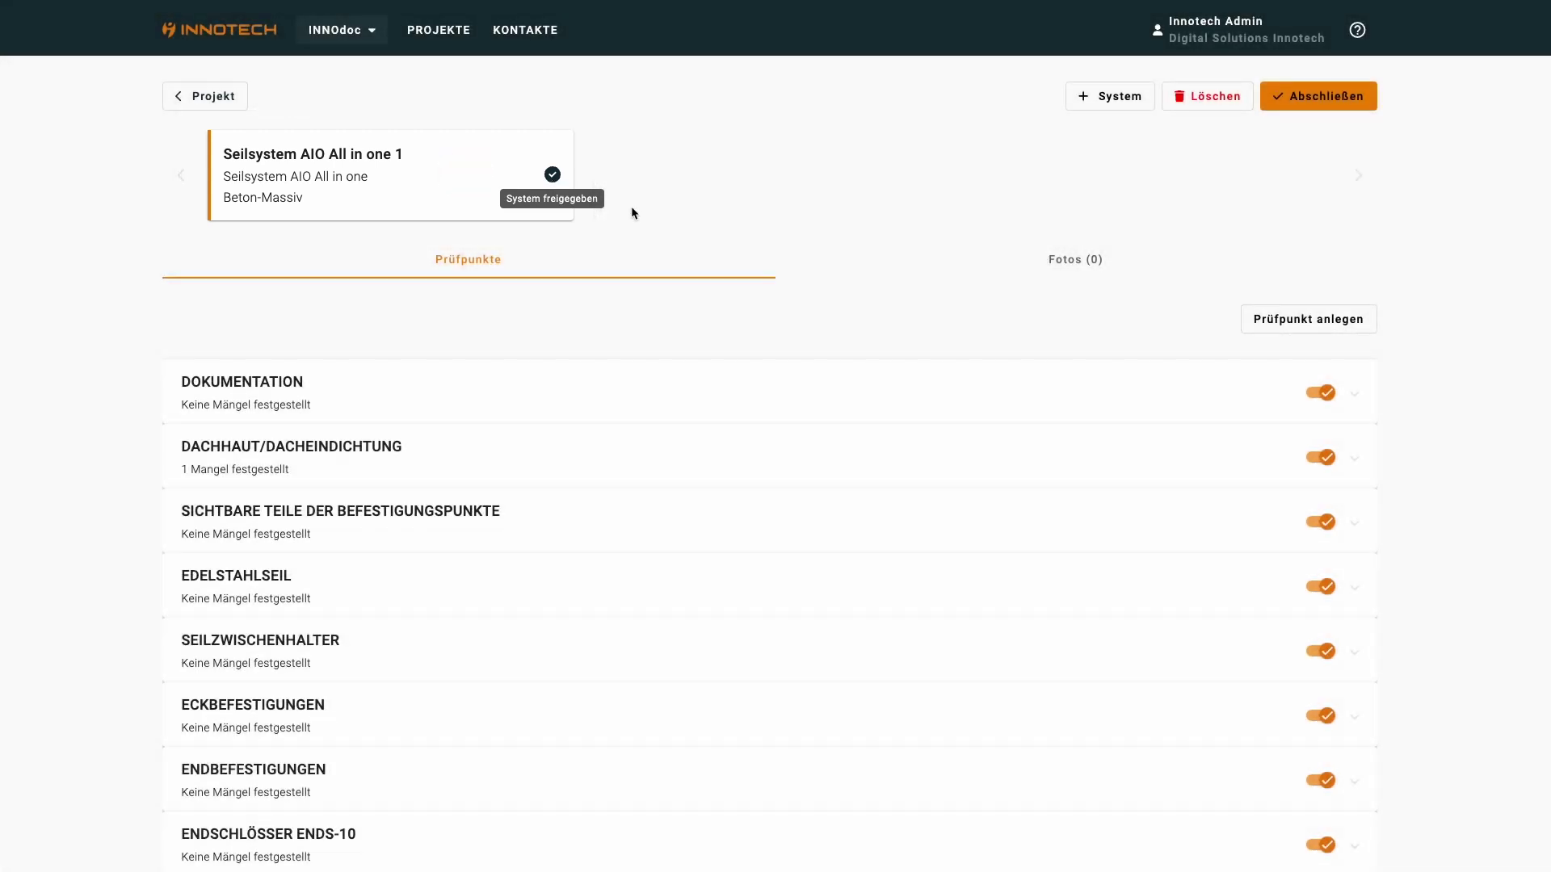
- View the system's photo upload area and return to its inspection points
left_click(1105, 262)
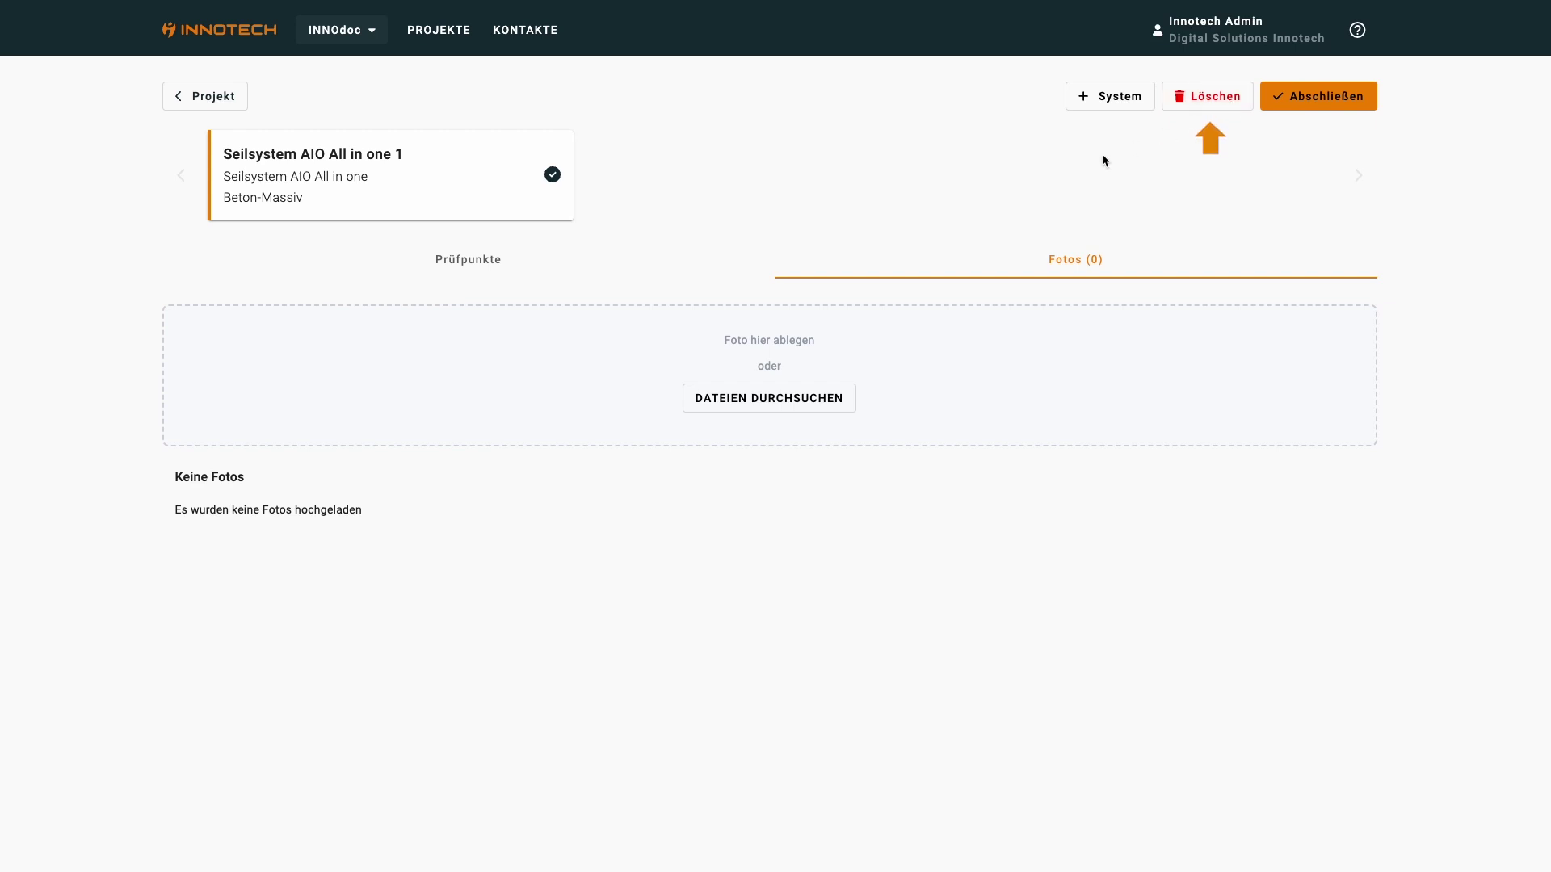
left_click(439, 265)
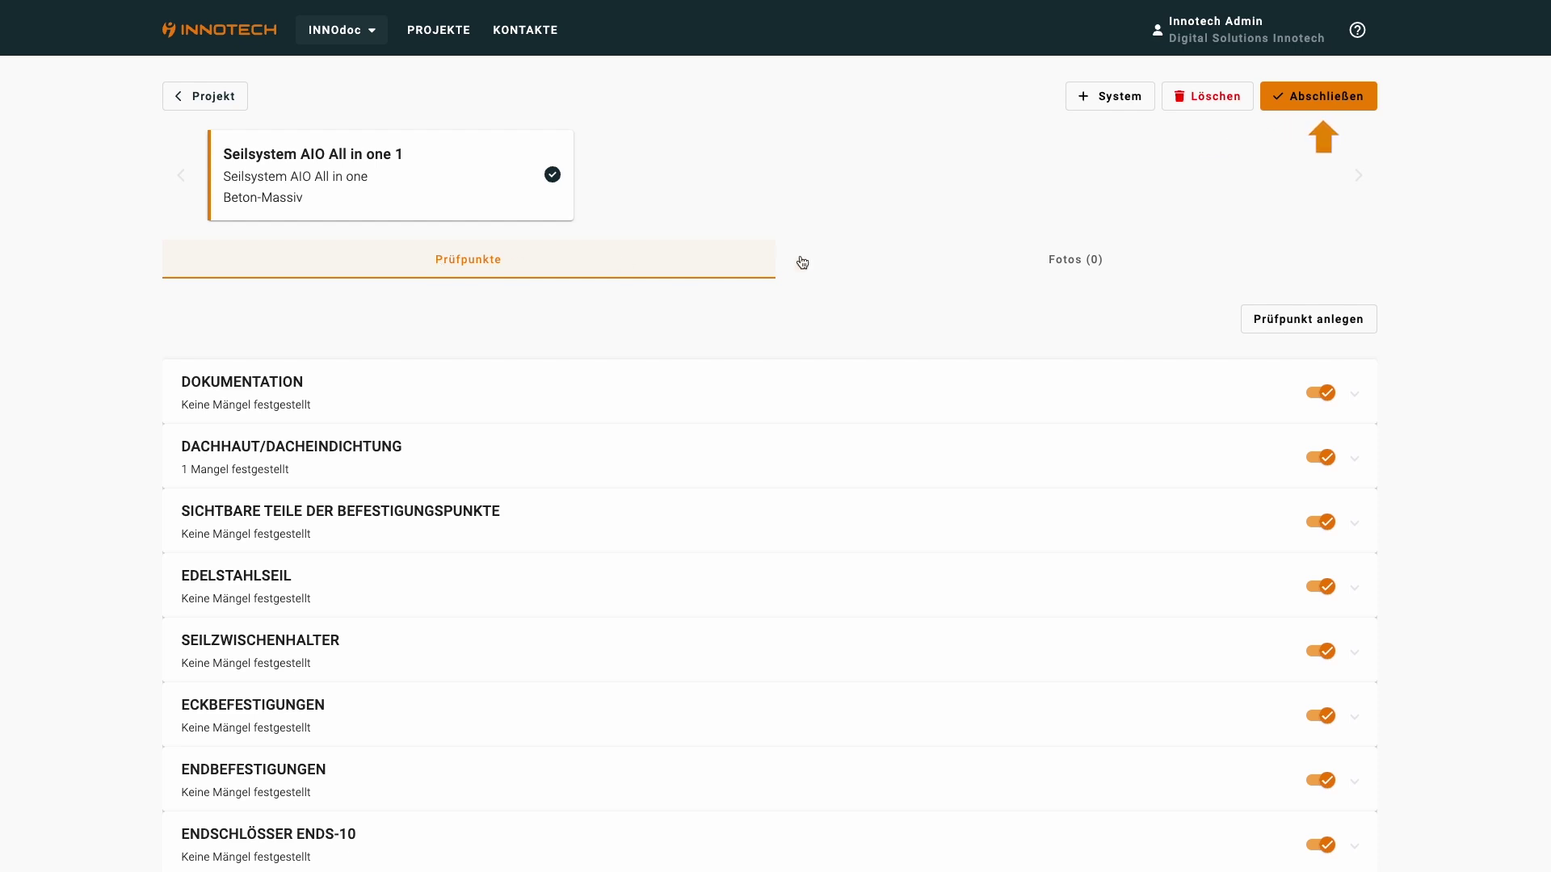
- Complete the inspection, keeping the preset date, and sign the inspection report with a hand-drawn signature
left_click(1326, 107)
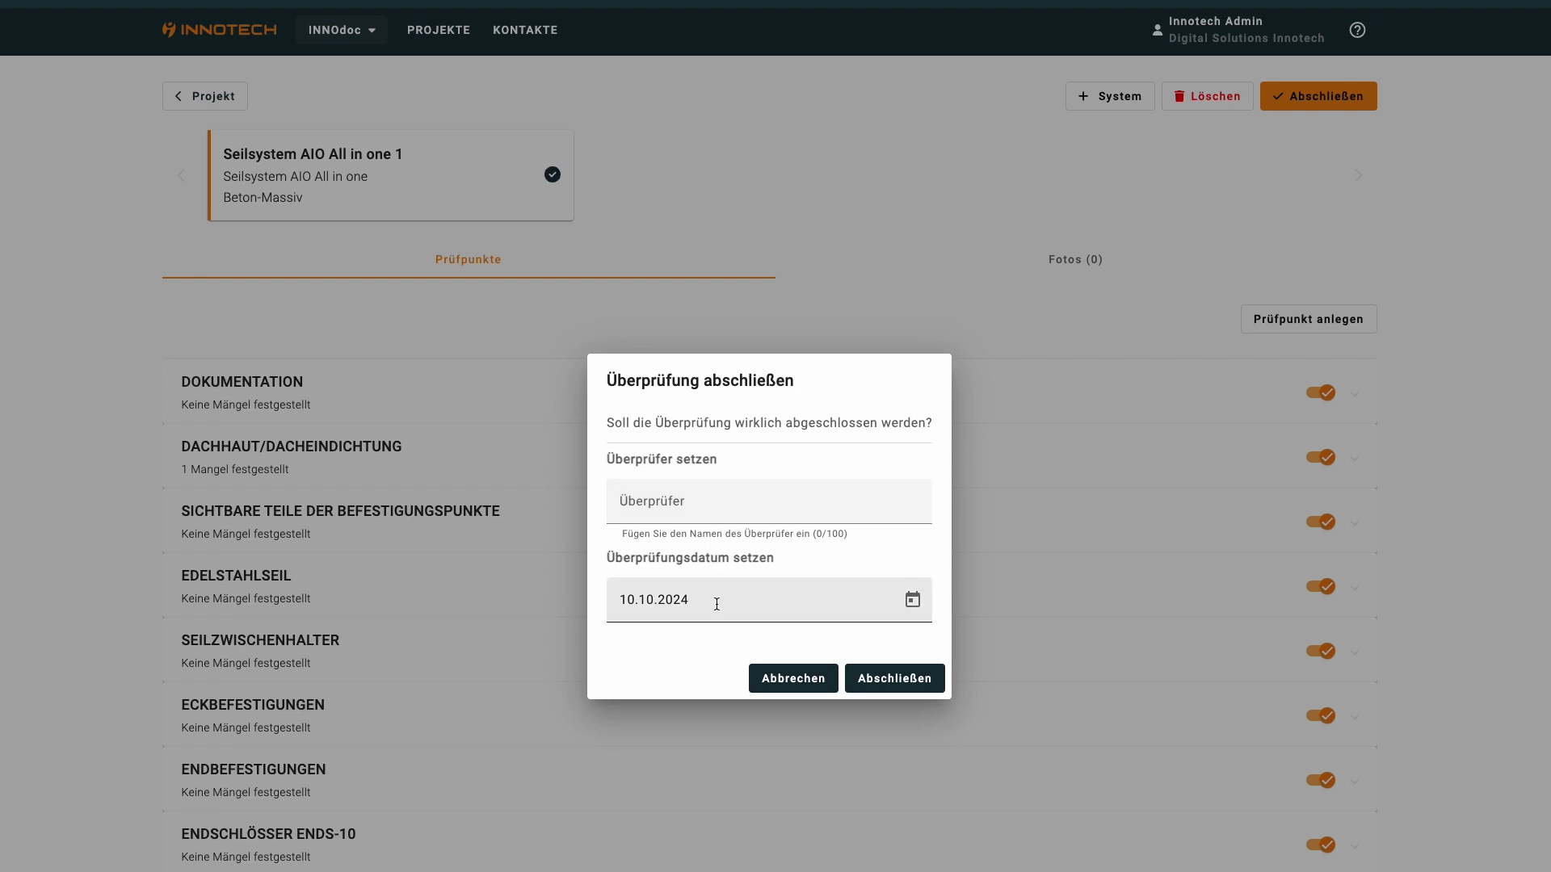
left_click(905, 685)
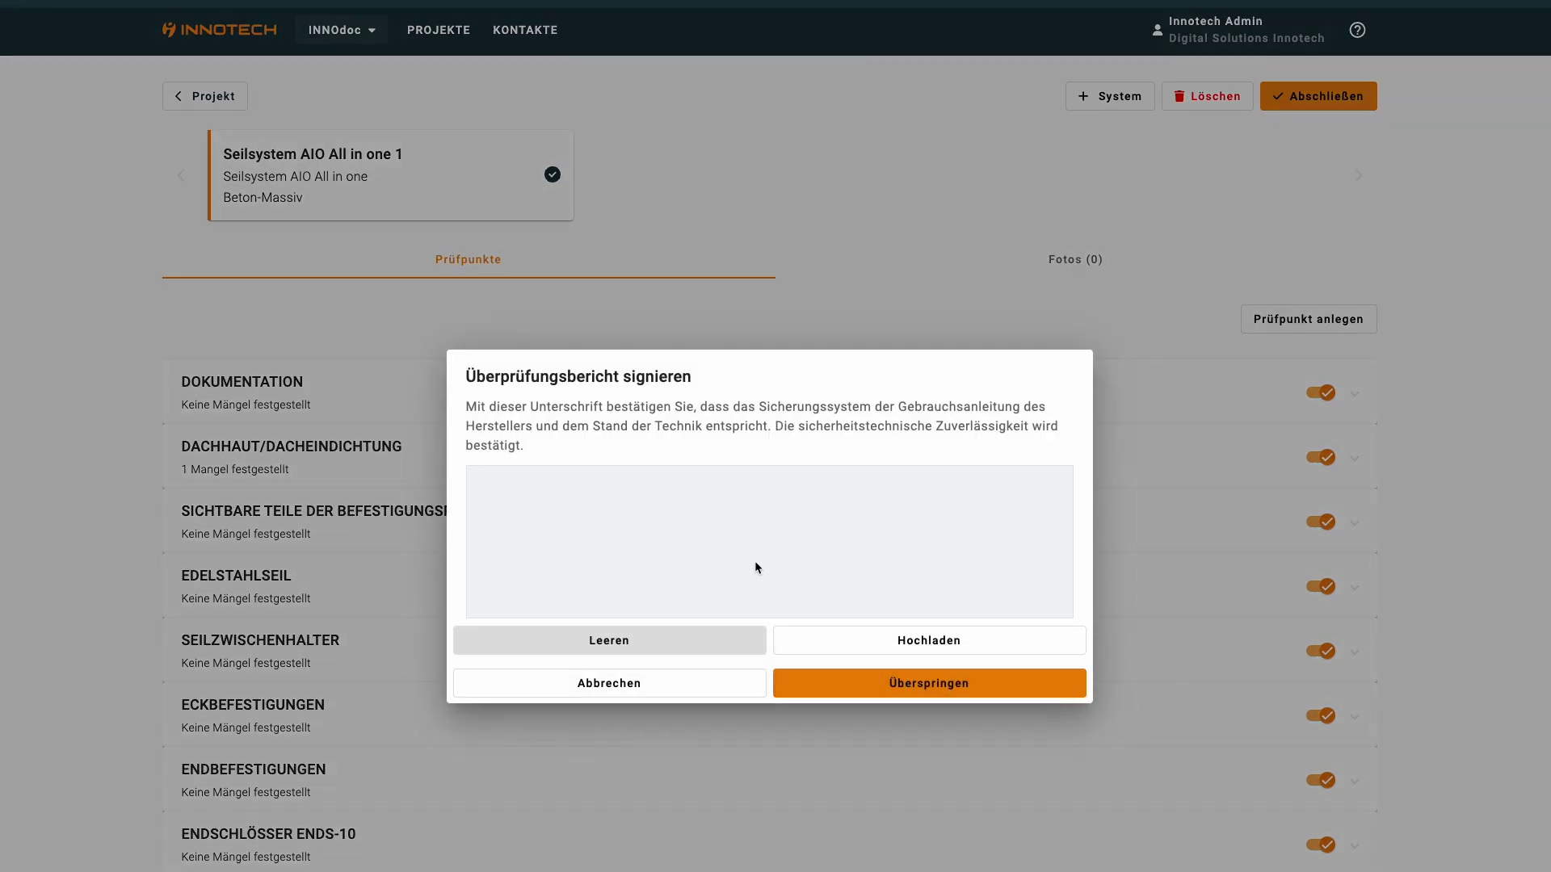
mouse_move(751, 510)
left_mouse_down()
mouse_move(614, 533)
mouse_move(1005, 576)
left_mouse_up()
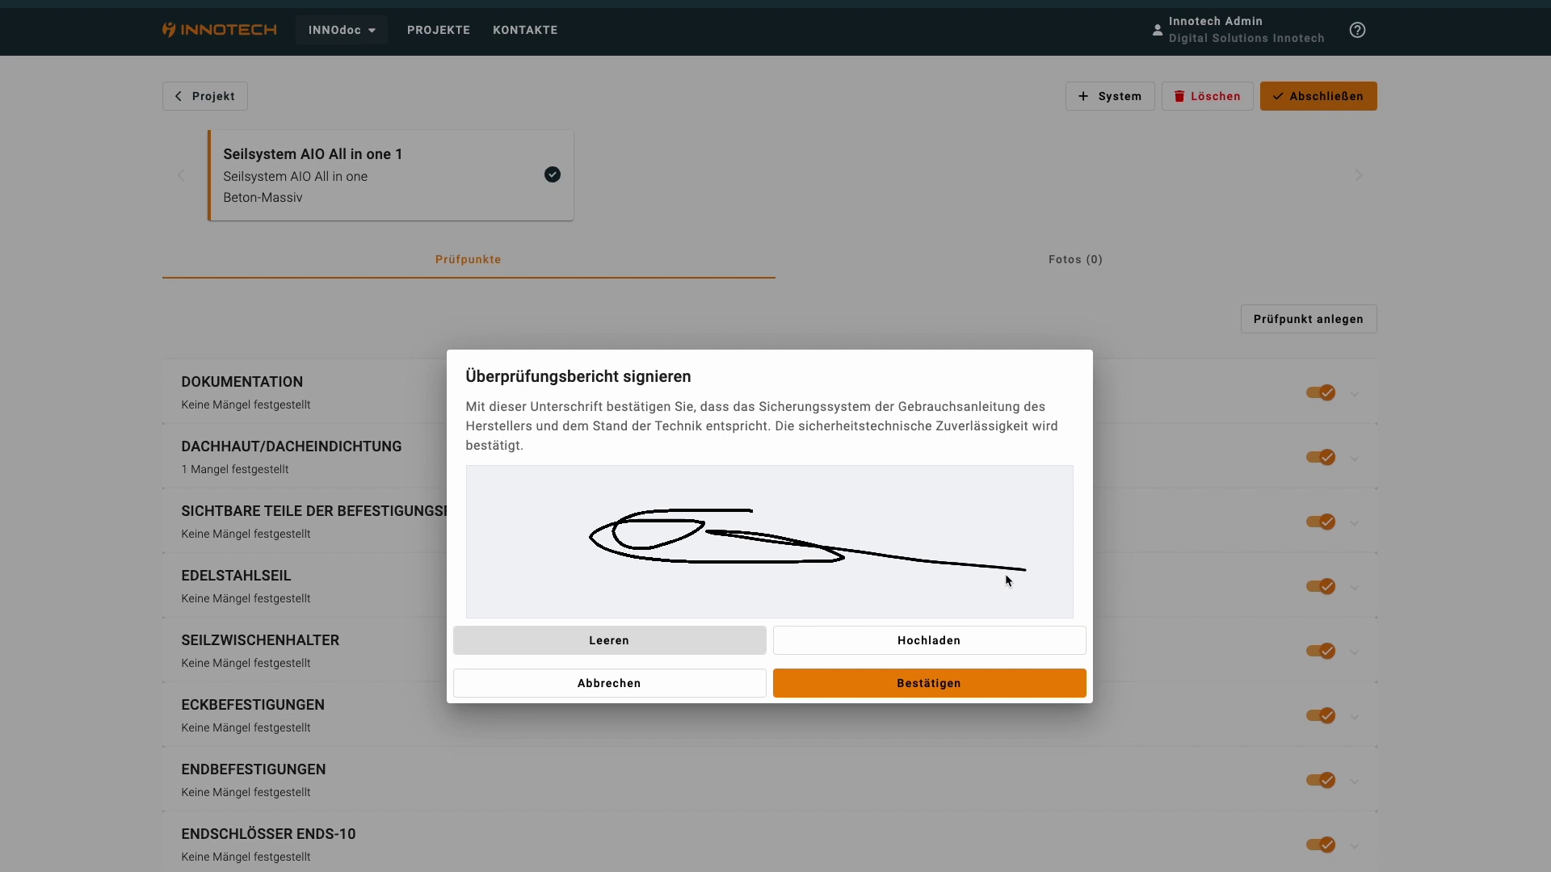
left_click(961, 683)
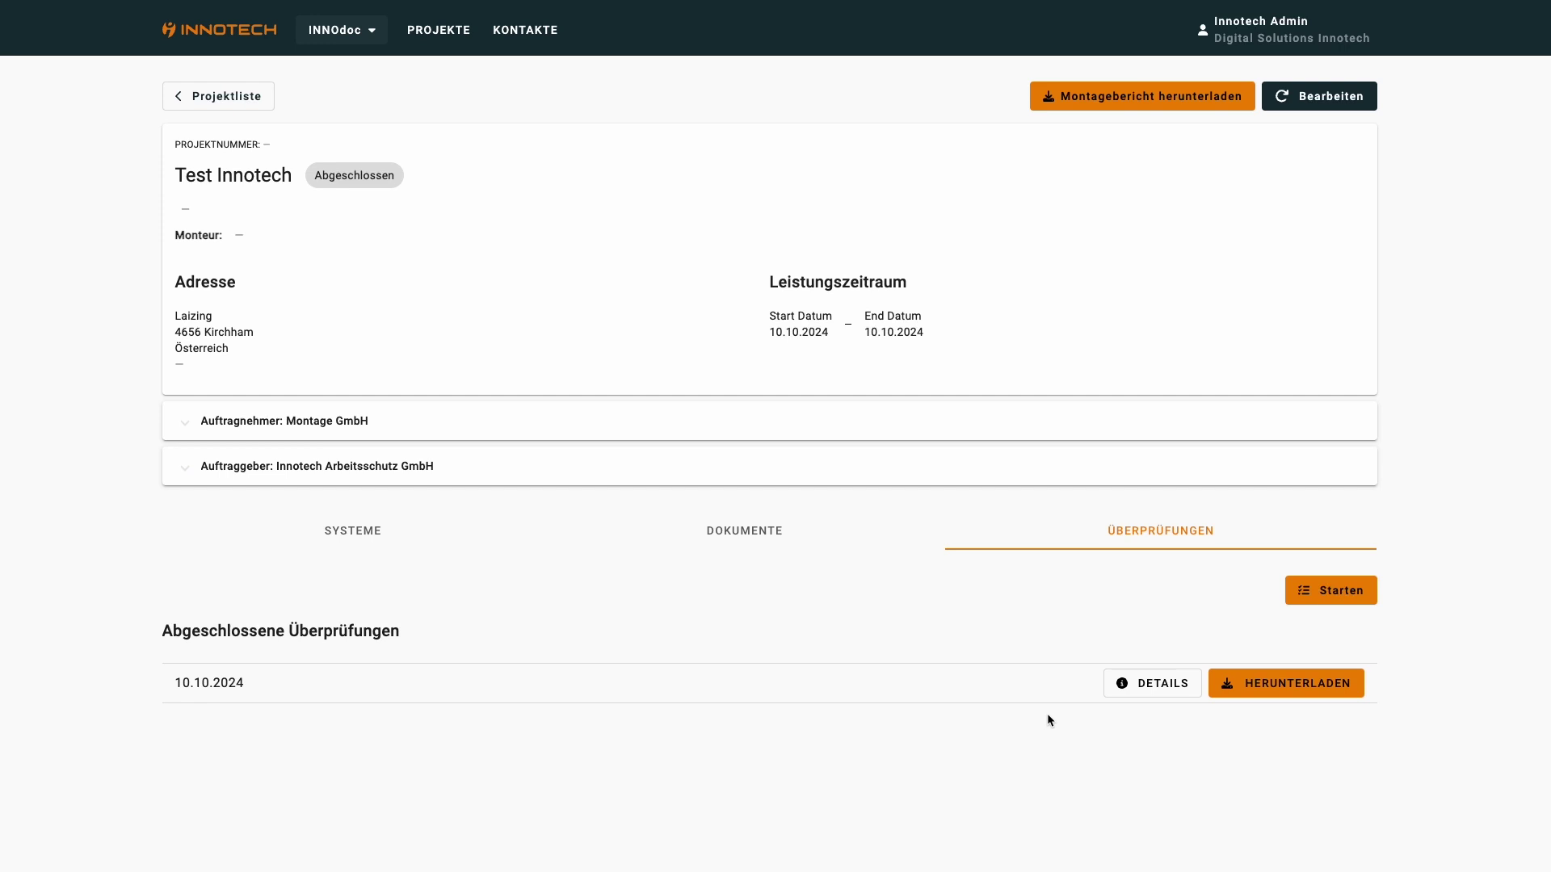
- Open the details of the completed inspection and review the inspection points of Seilsystem AIO All in one 1
left_click(1148, 686)
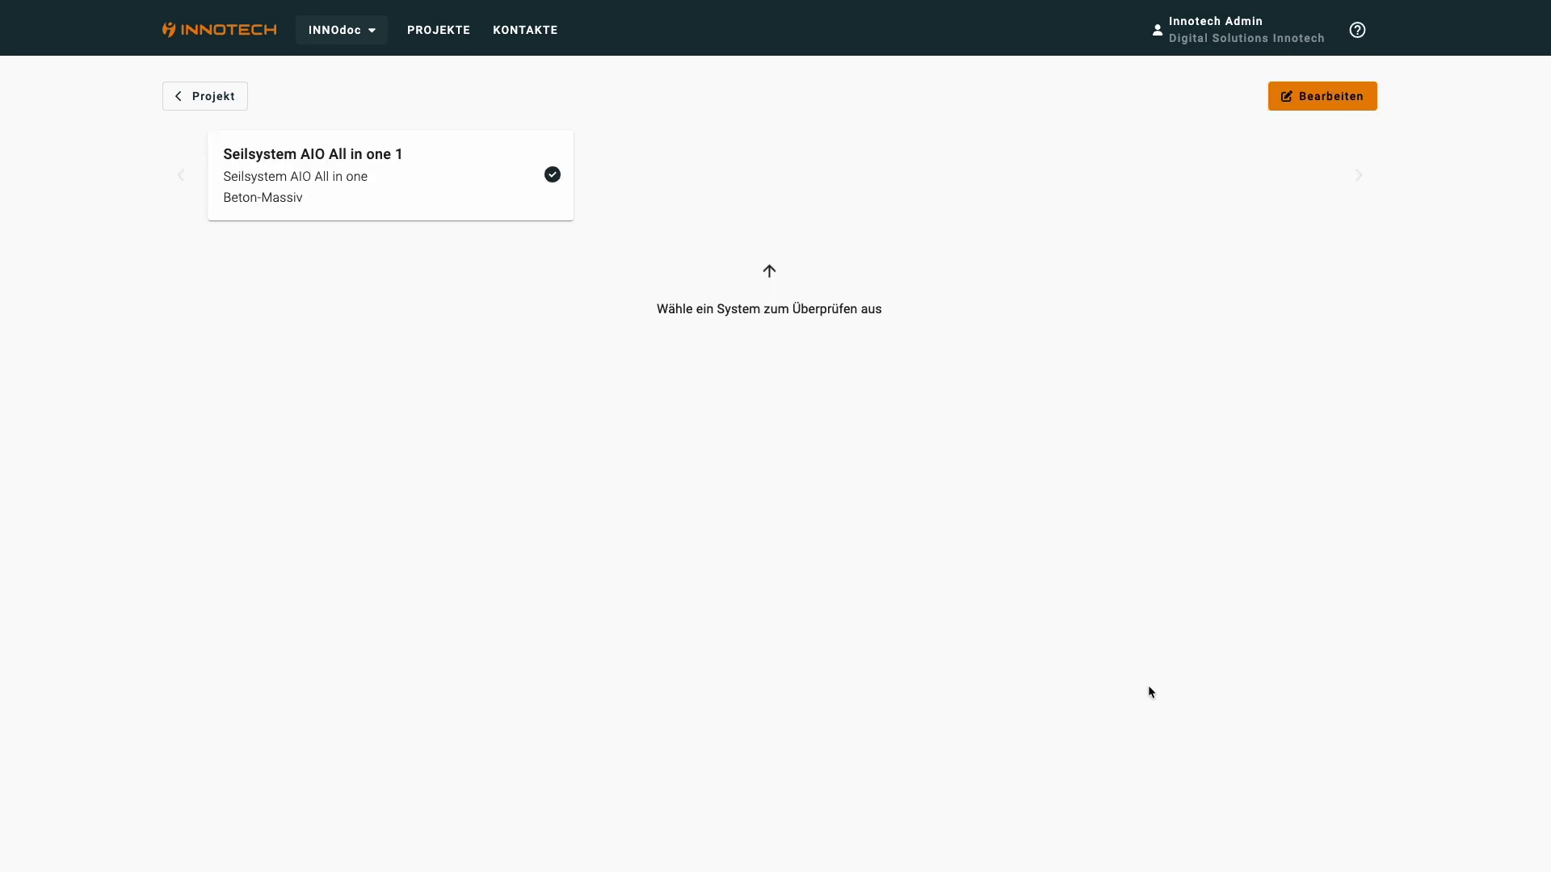
left_click(488, 209)
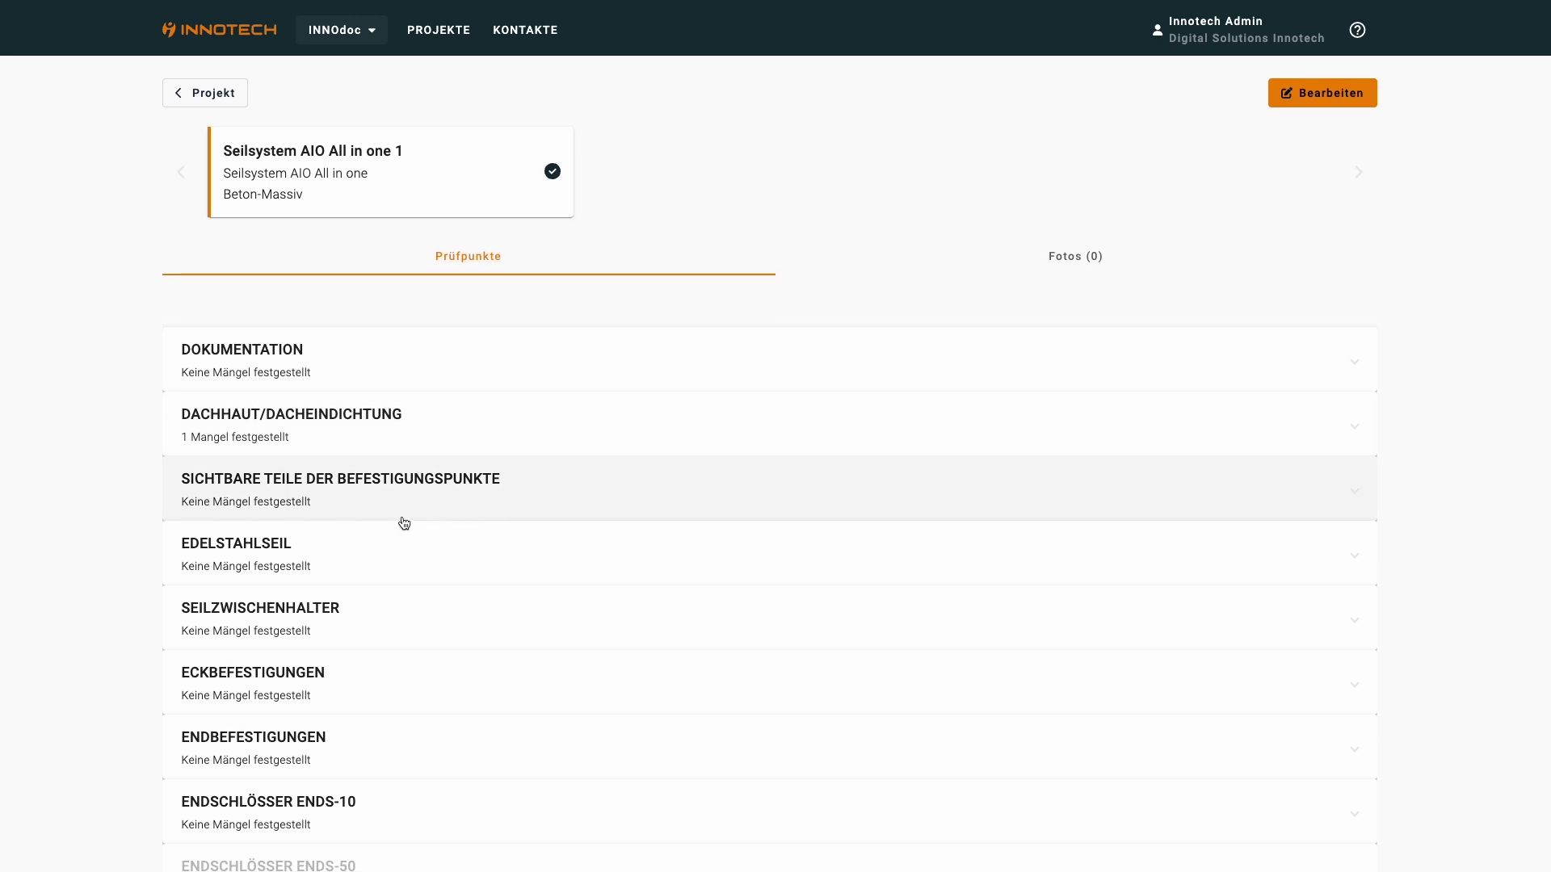
scroll(439, 525, "down", 3)
scroll(439, 525, "up", 3)
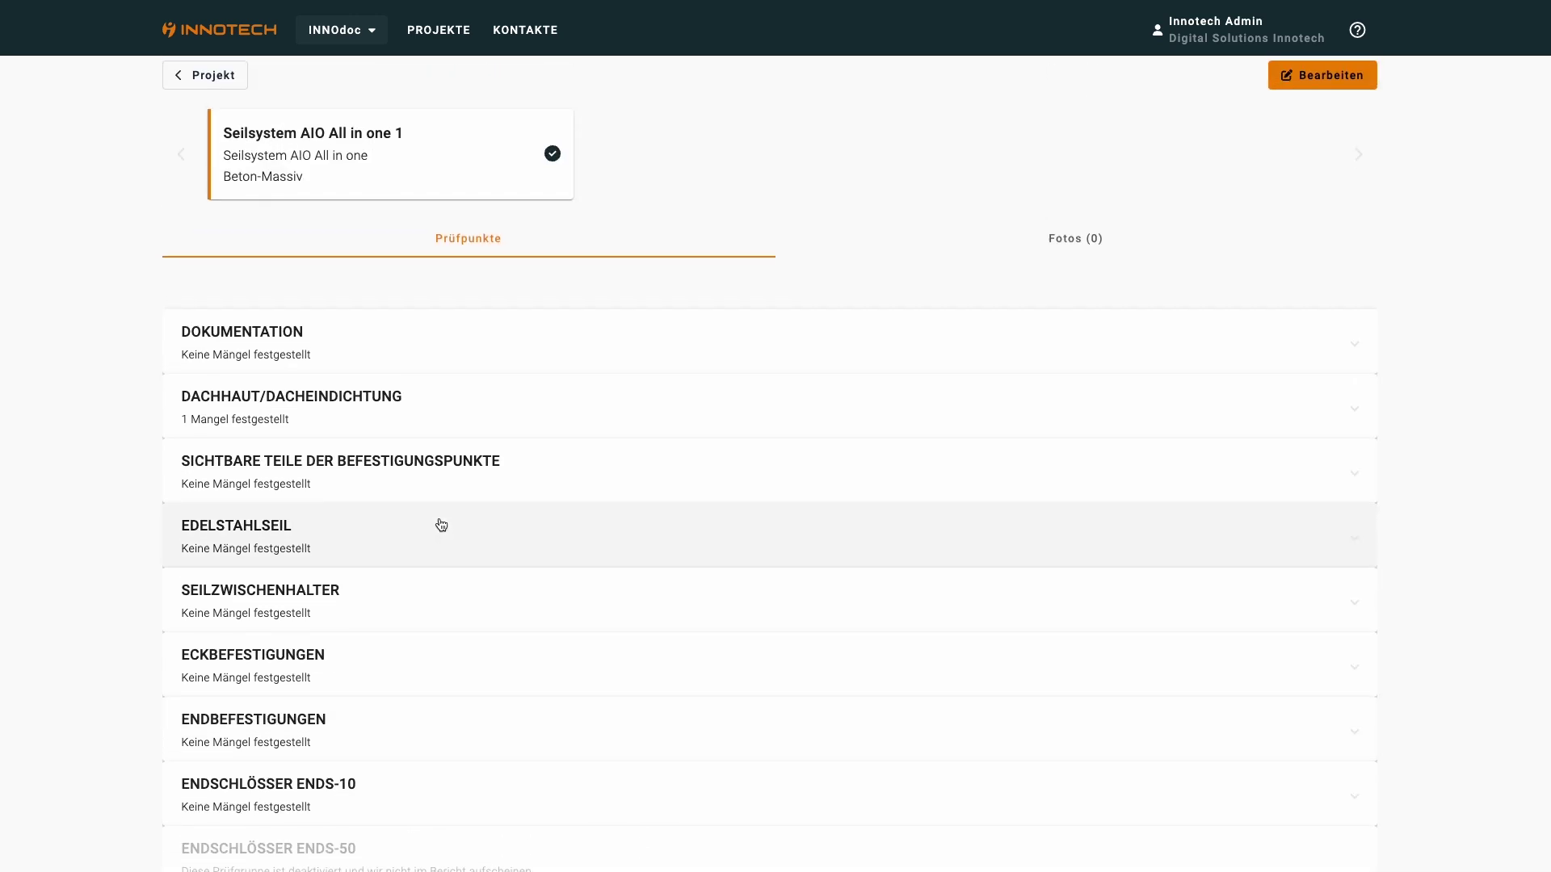
- Return to the Test Innotech project and download the report of the completed inspection dated 10.10.2024
left_click(208, 94)
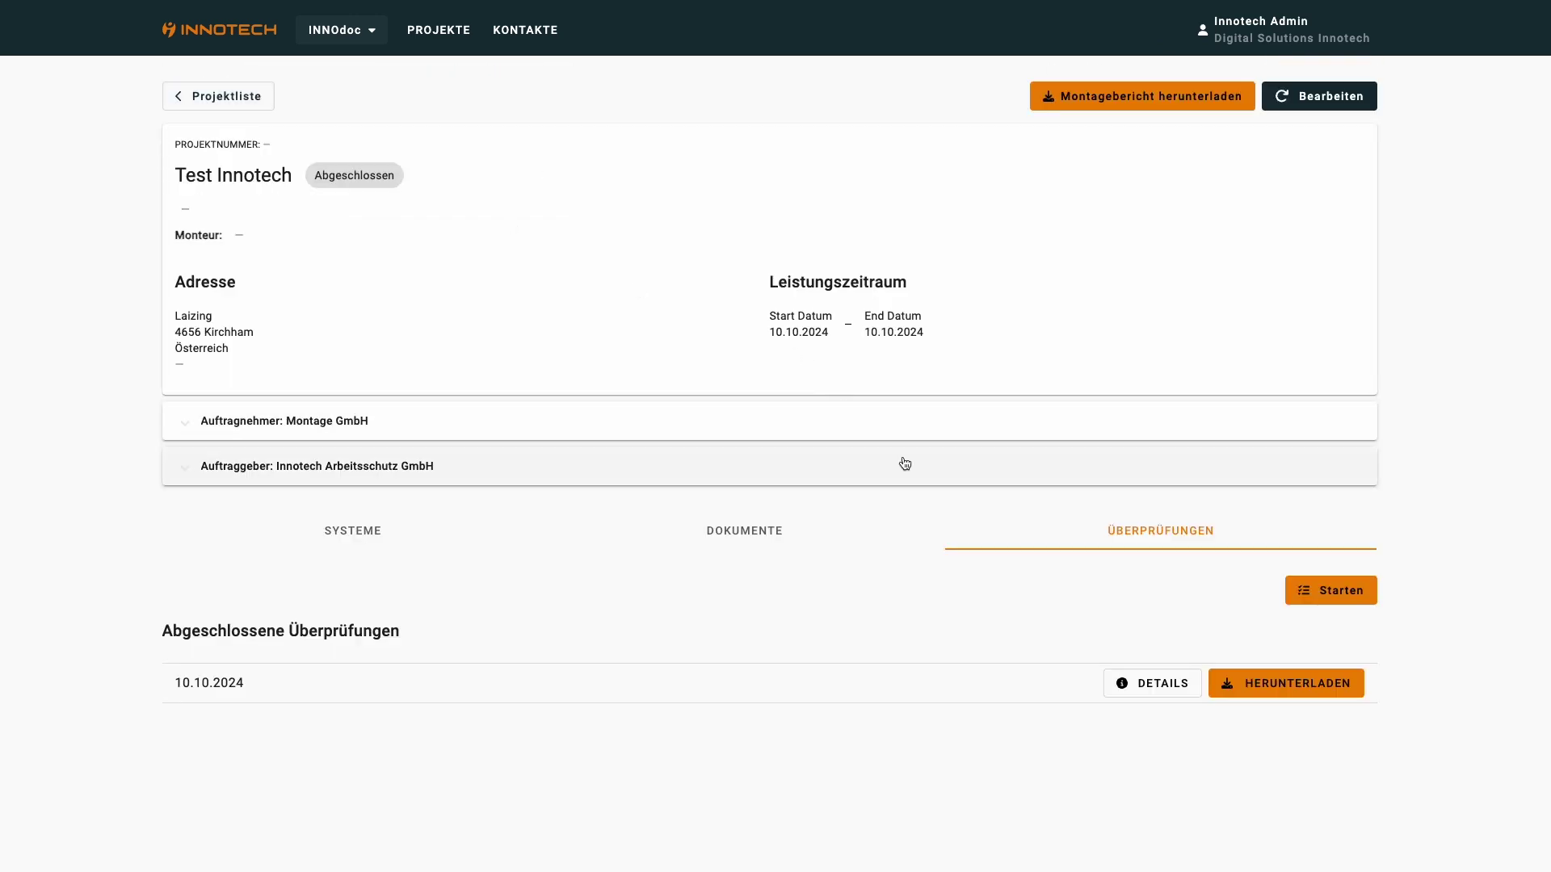
left_click(1282, 694)
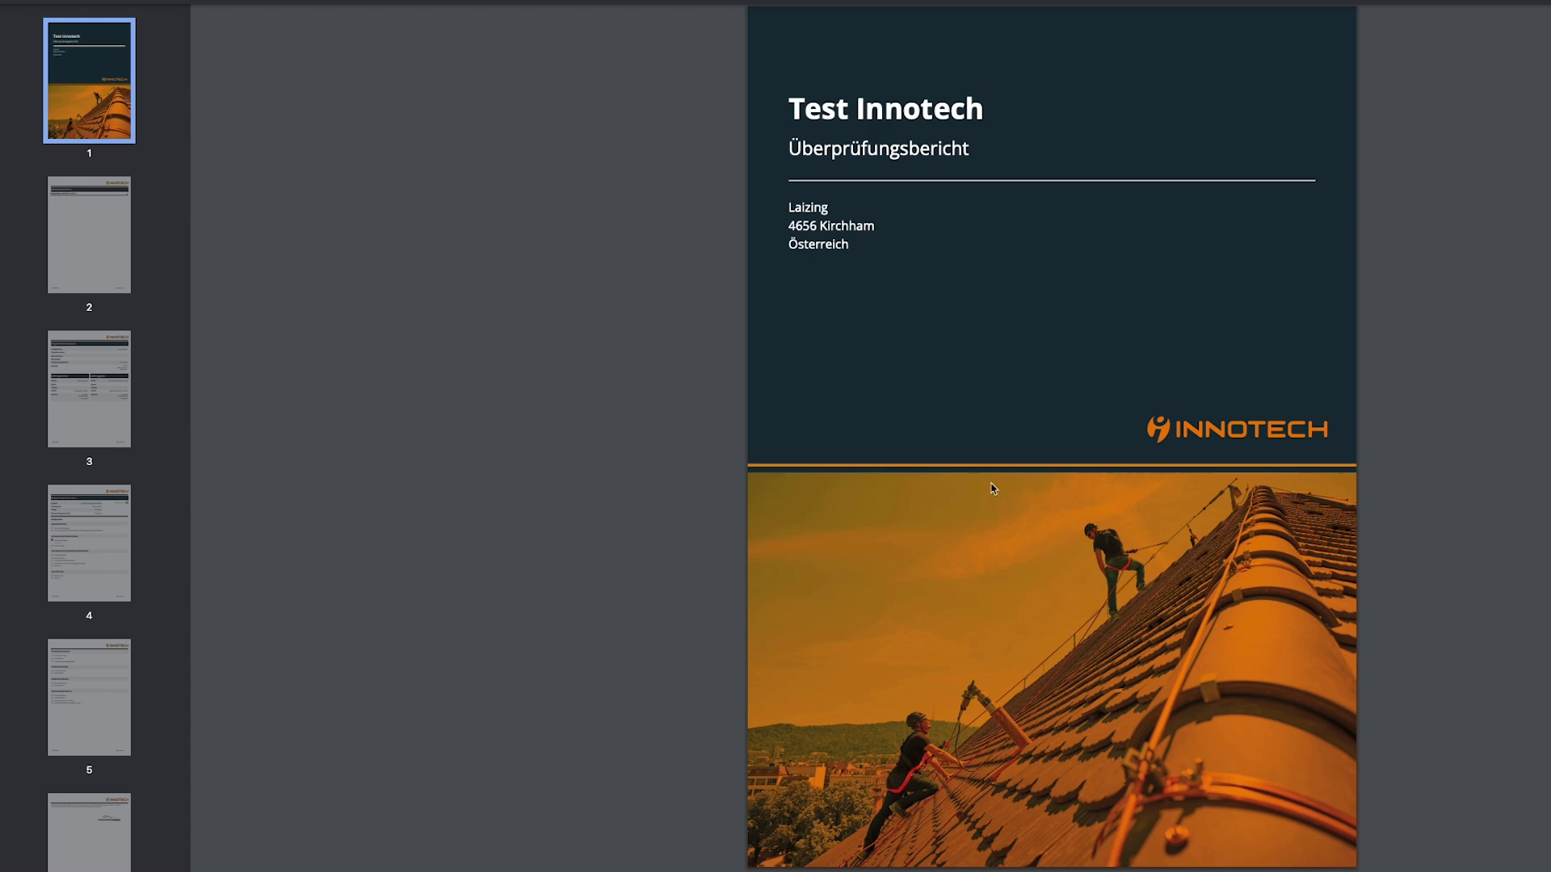
- Review the inspection report's project information, the inspection points of Seilsystem AIO All in one 1 and the signature on the last page
left_click(106, 267)
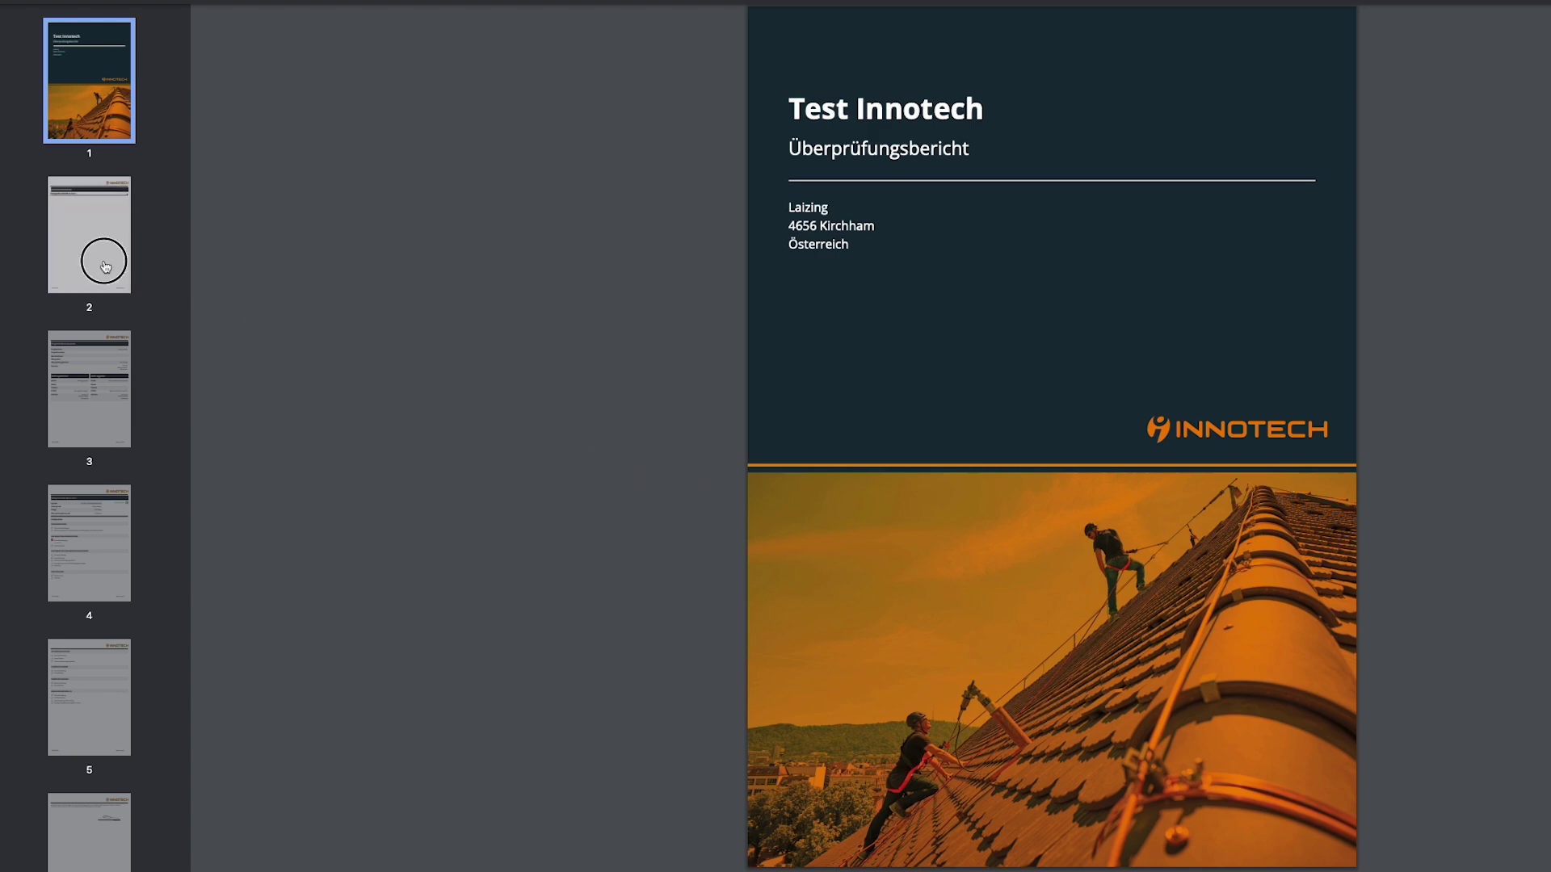
left_click(95, 391)
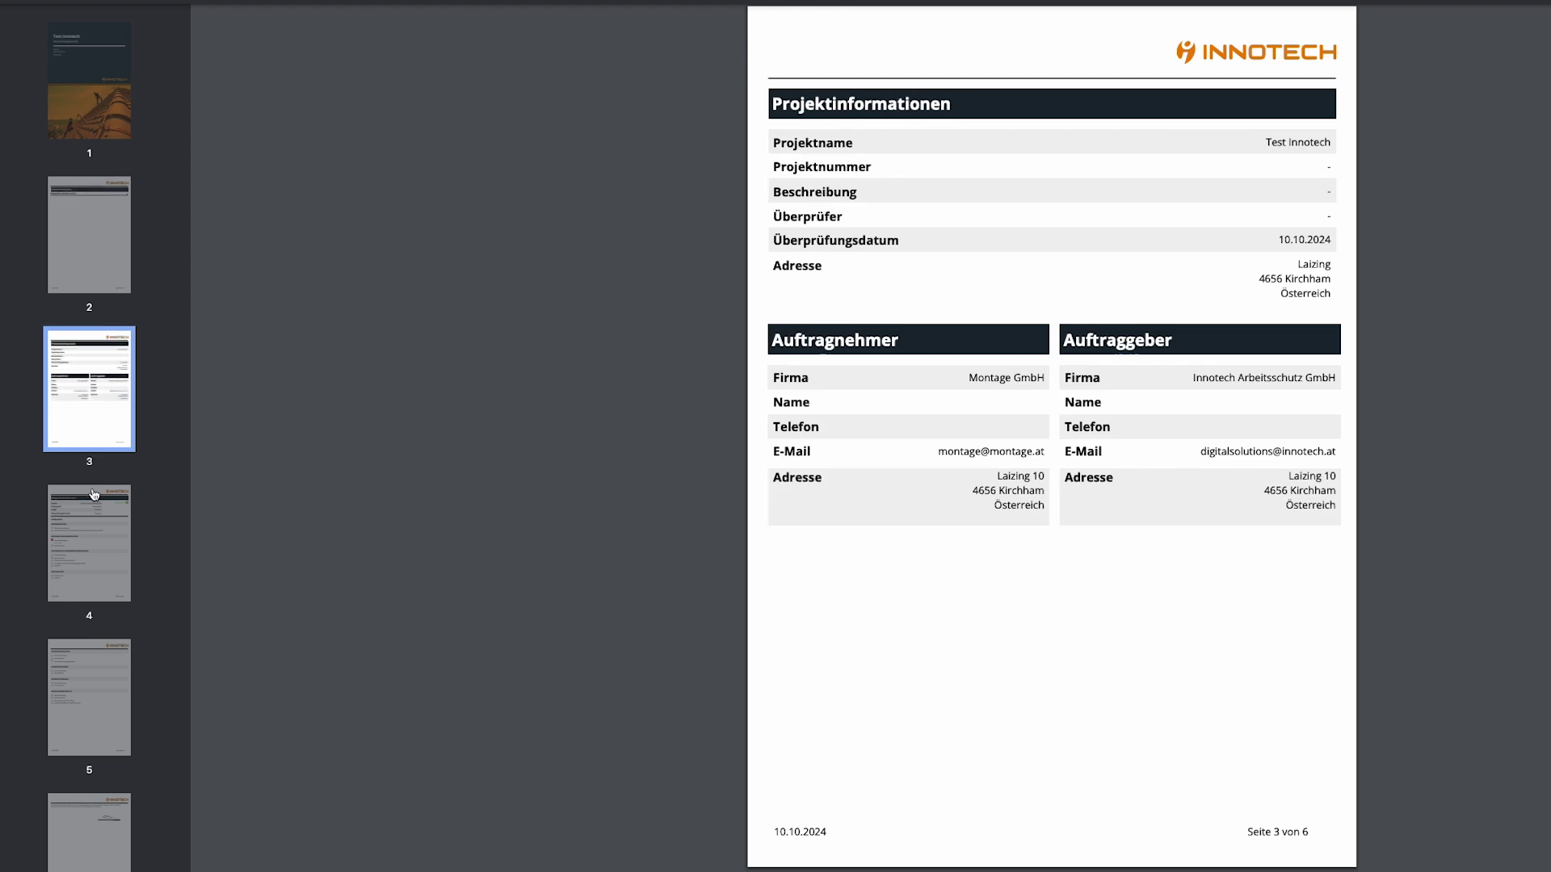
left_click(93, 547)
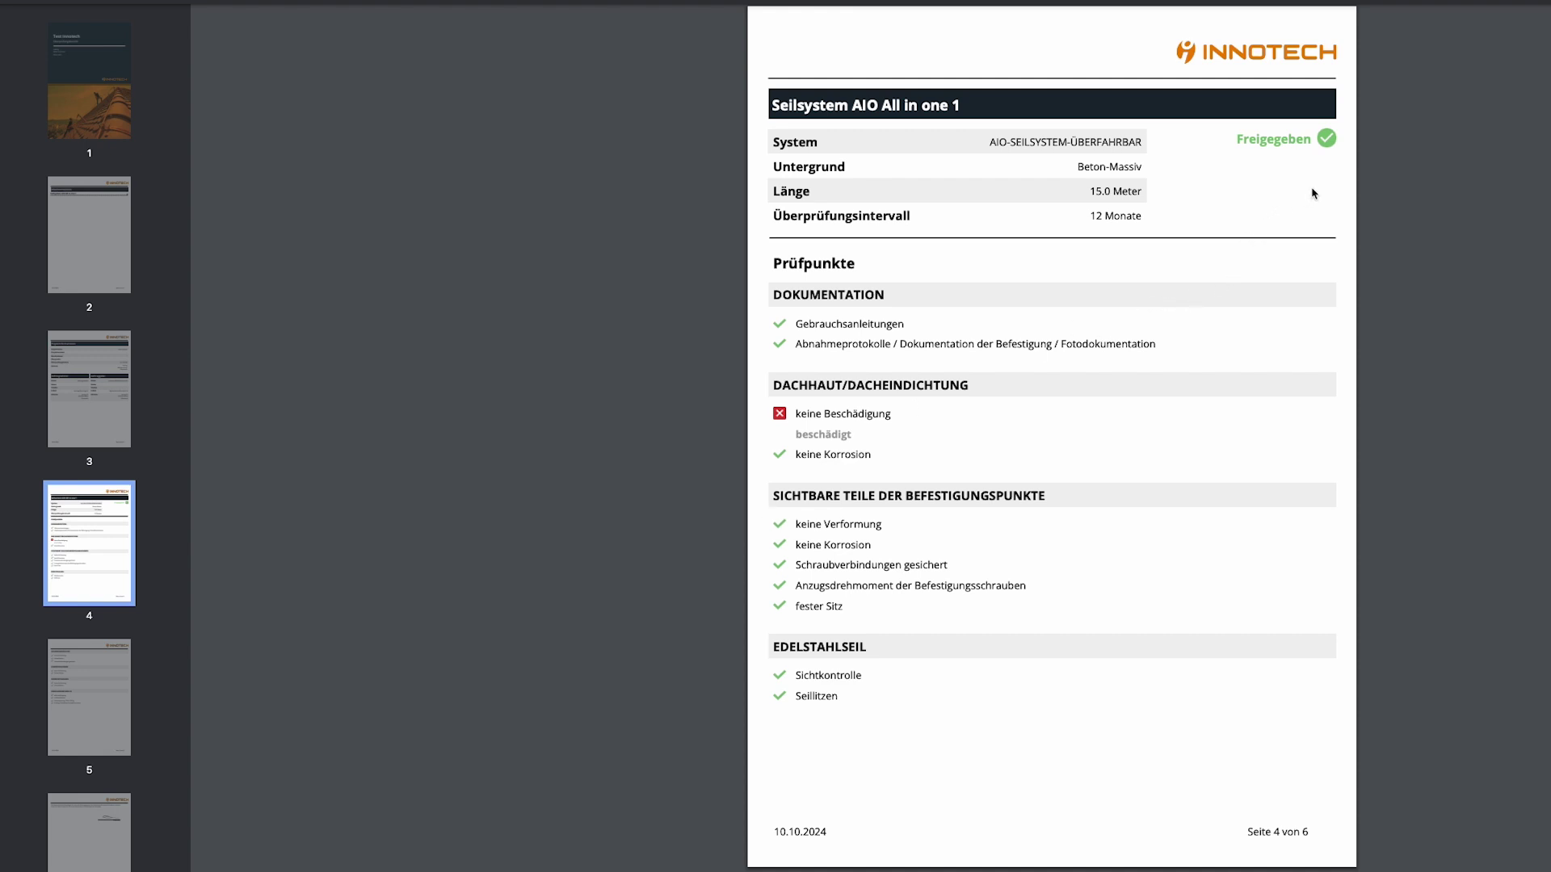
scroll(1118, 491, "down", 5)
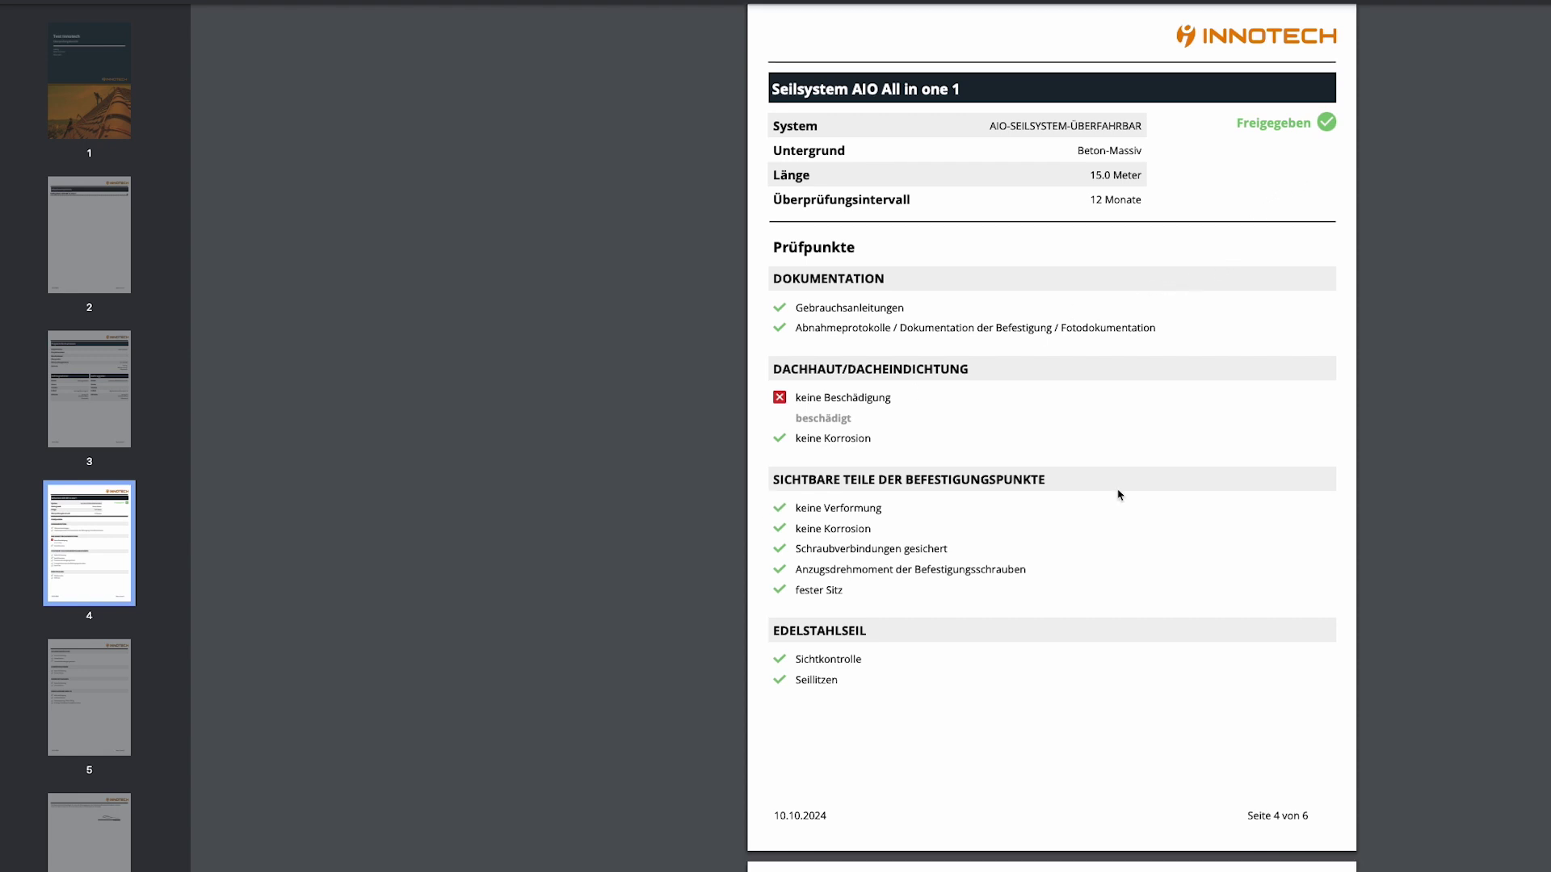
scroll(1120, 494, "down", 5)
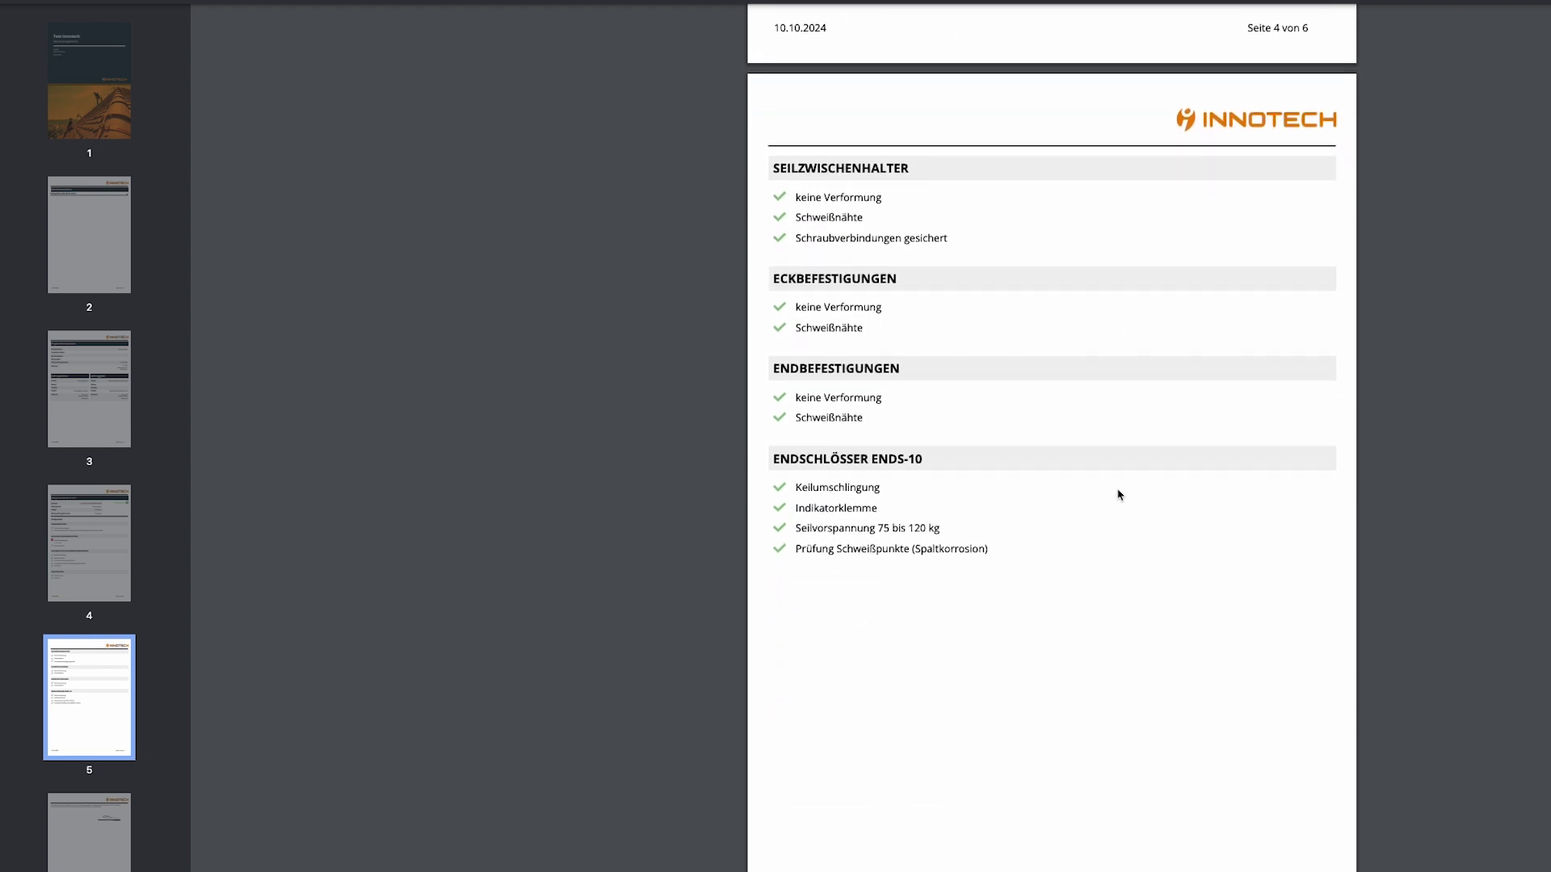
scroll(1120, 494, "down", 4)
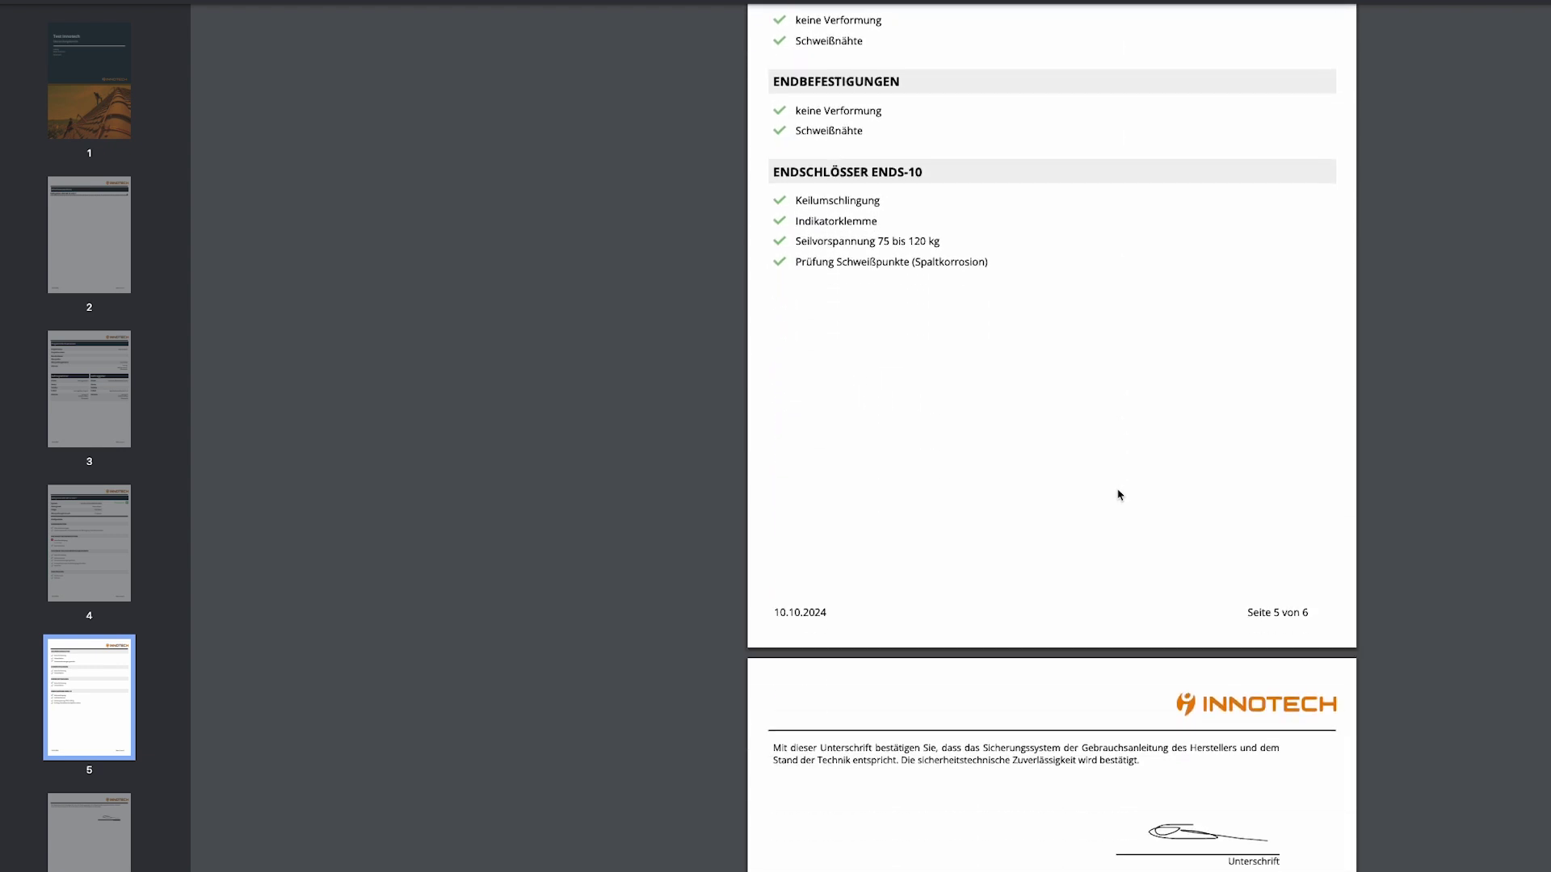
scroll(1118, 495, "down", 7)
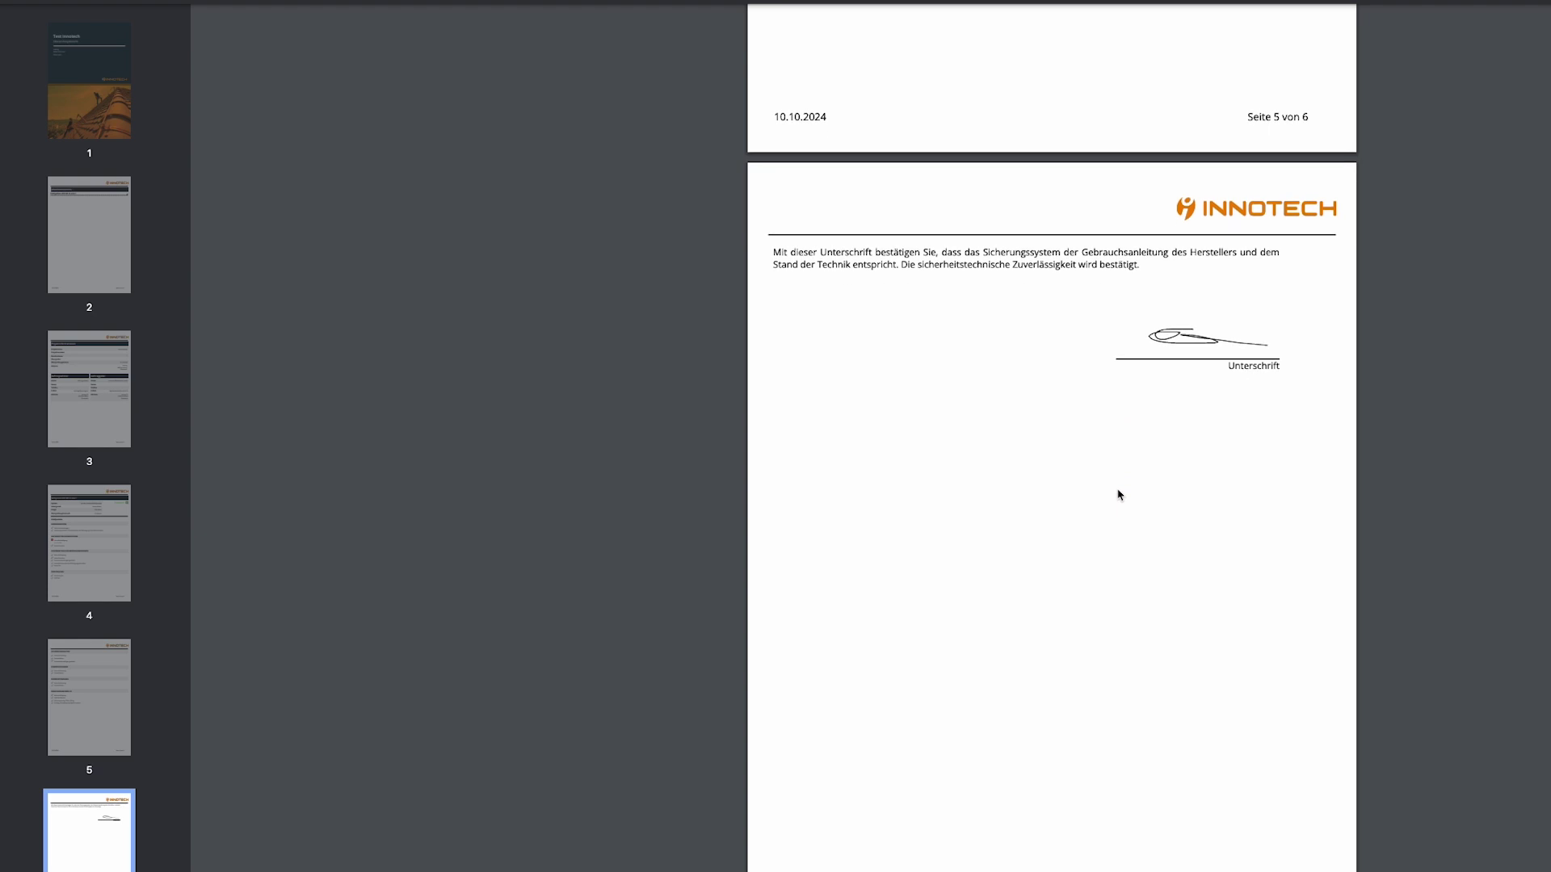
scroll(1118, 495, "down", 1)
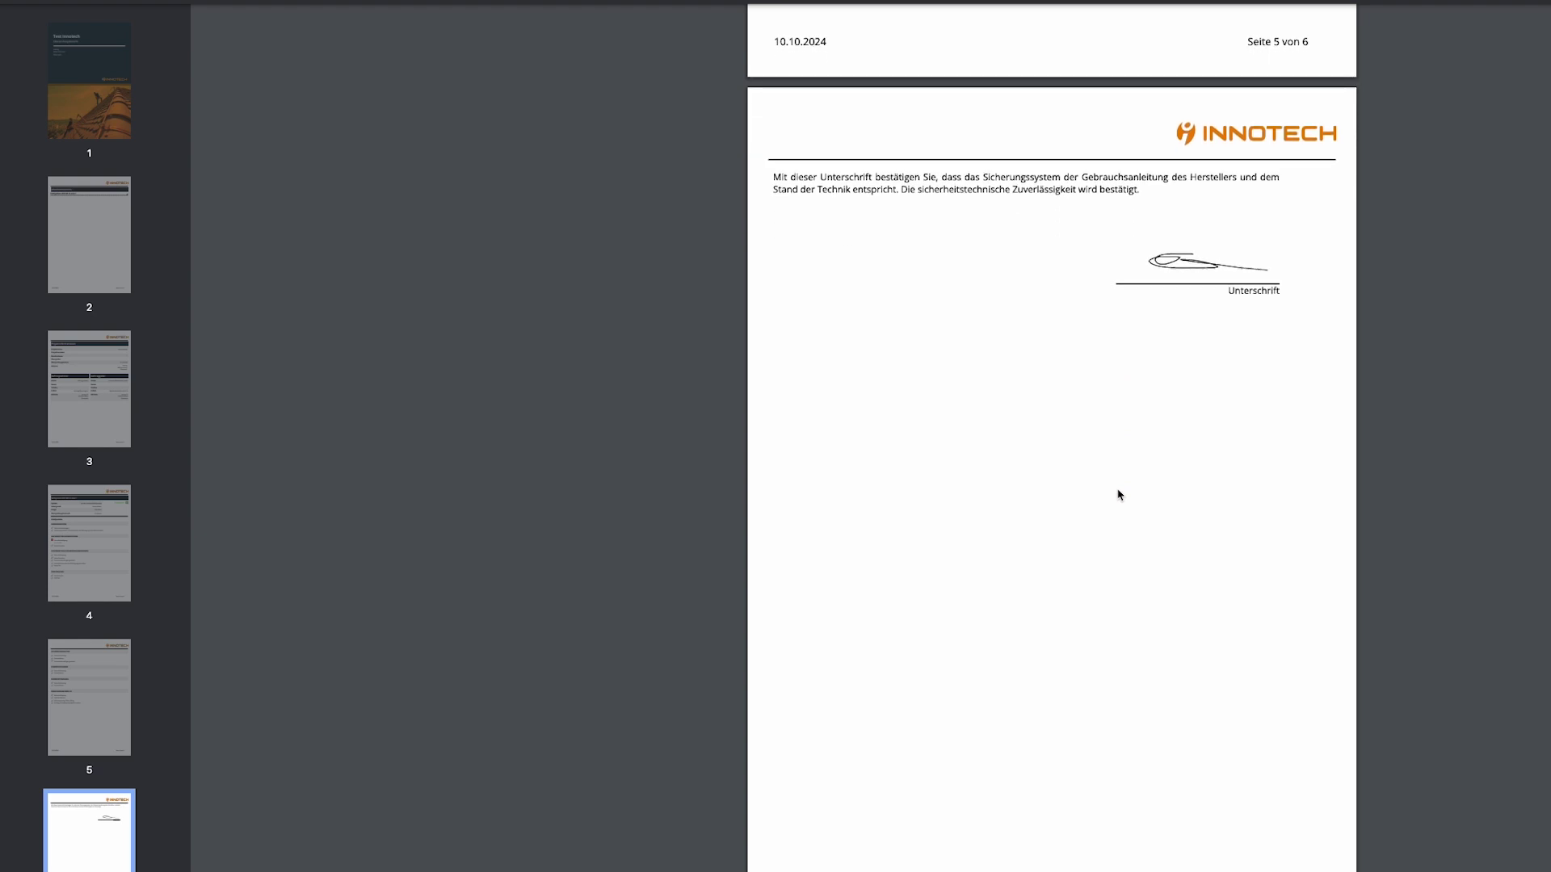